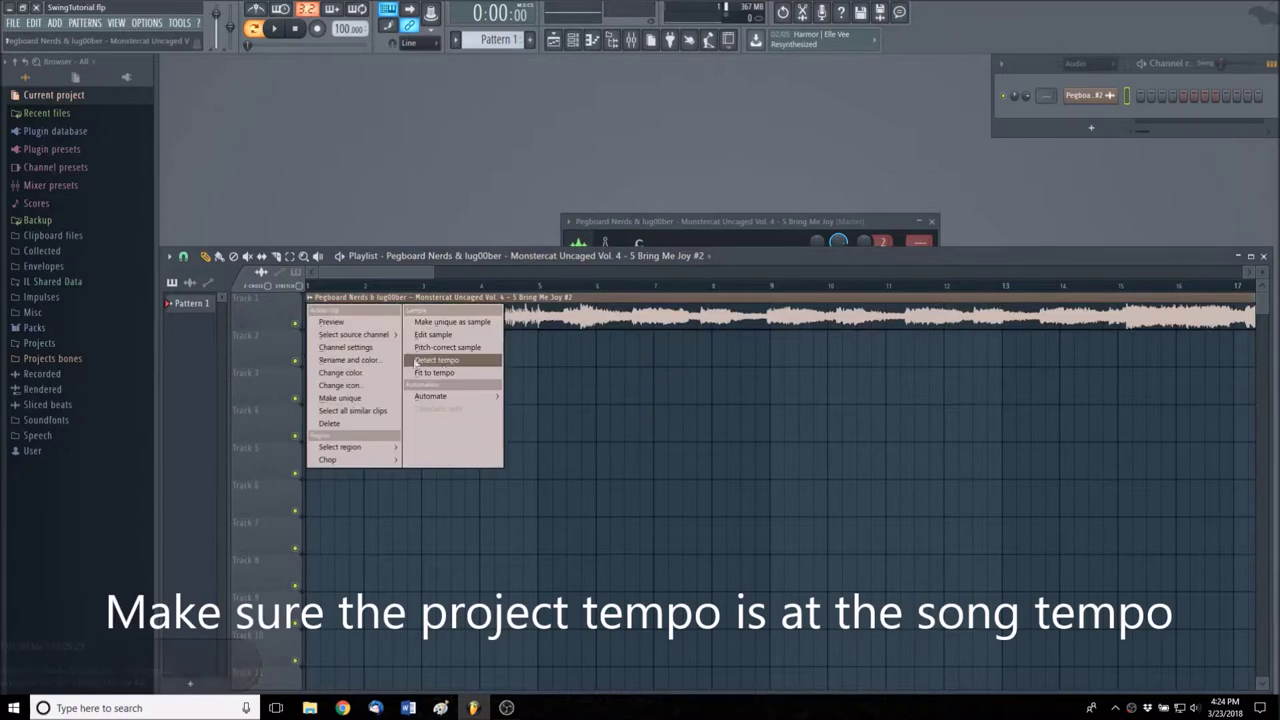
Step: Detect the song clip's tempo and set the project tempo to 170 BPM
left_click(637, 364)
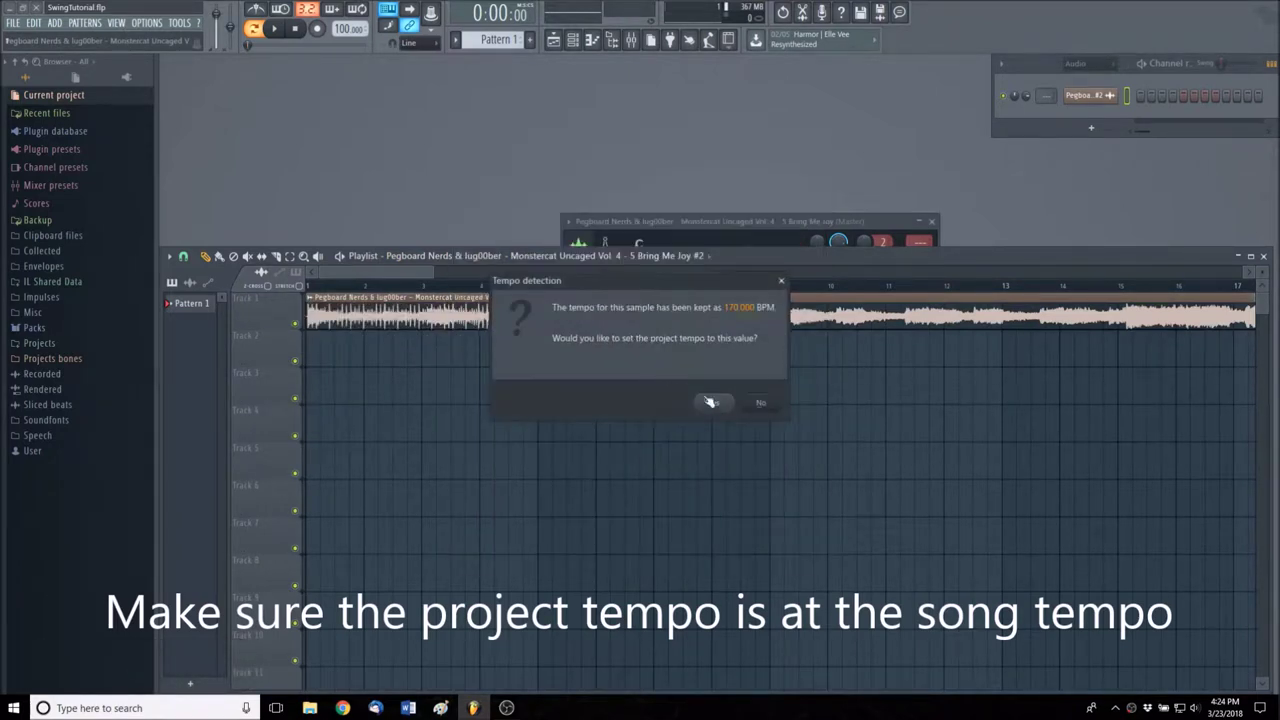
left_click(714, 403)
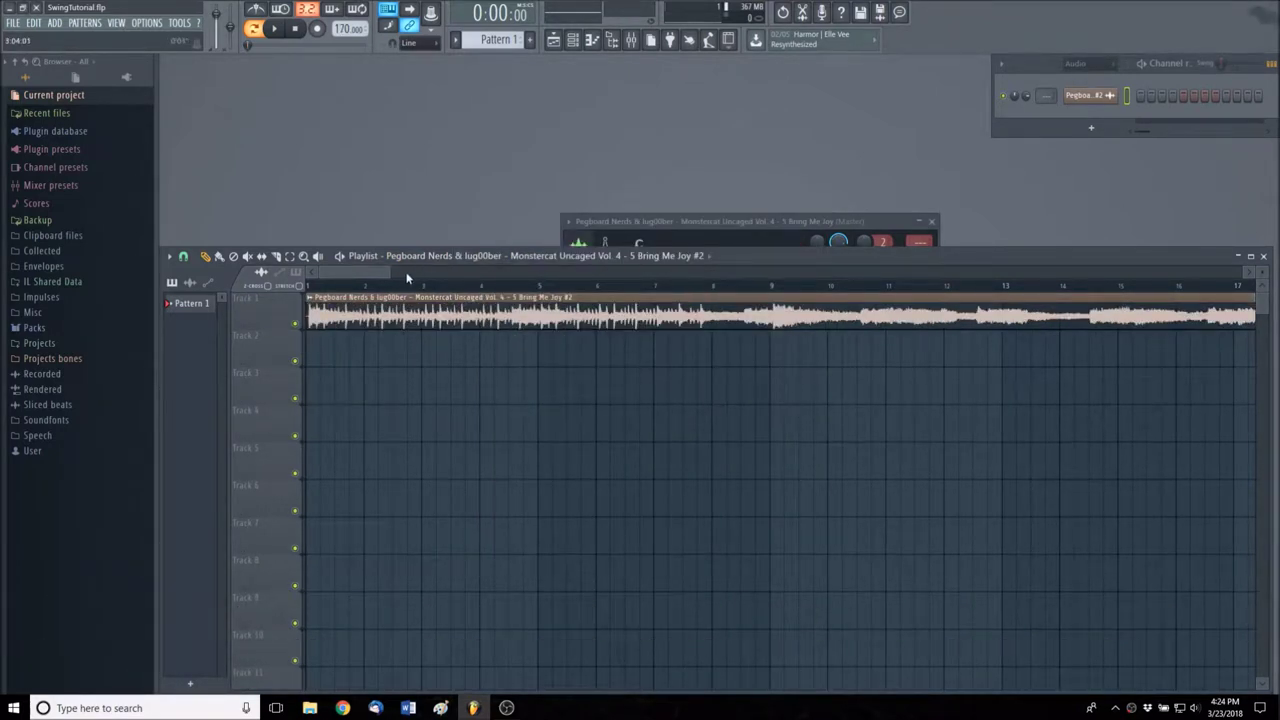
Step: With playlist snap set to (none), trim the silence from the song clip's start and move it back to the beginning of bar 1
left_click_drag(389, 268, 308, 271)
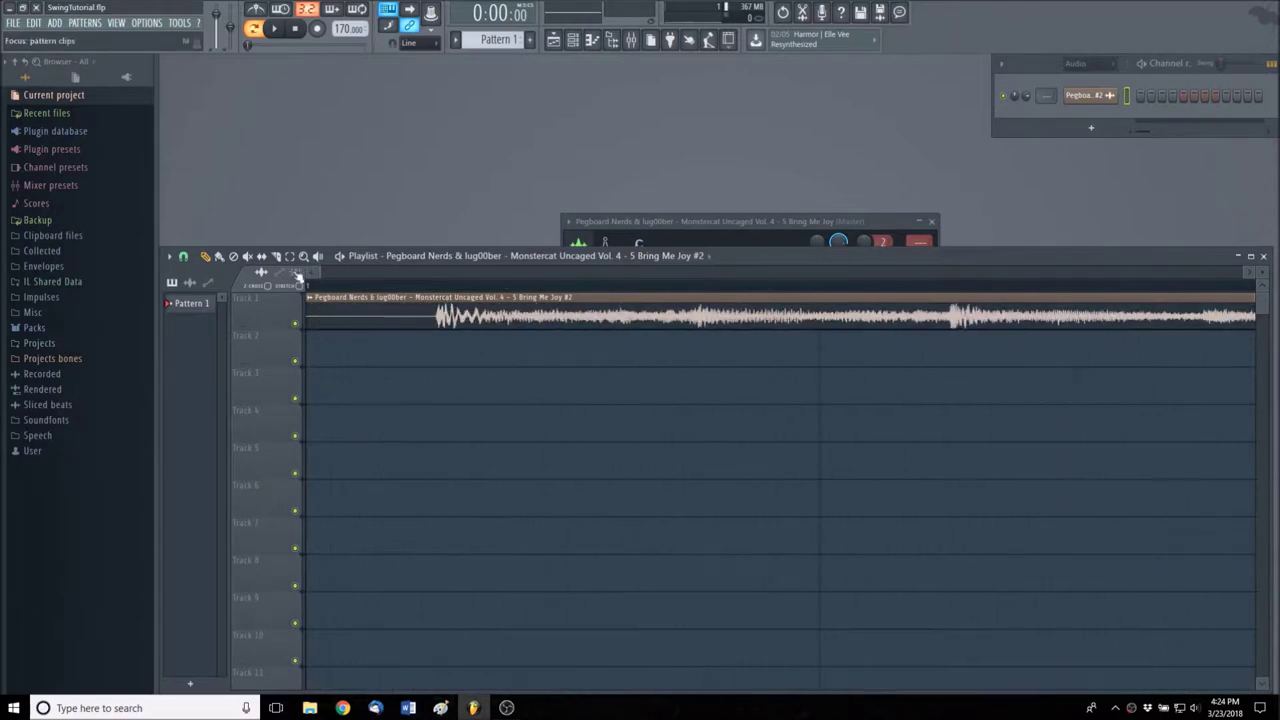
left_click(184, 257)
left_click(200, 294)
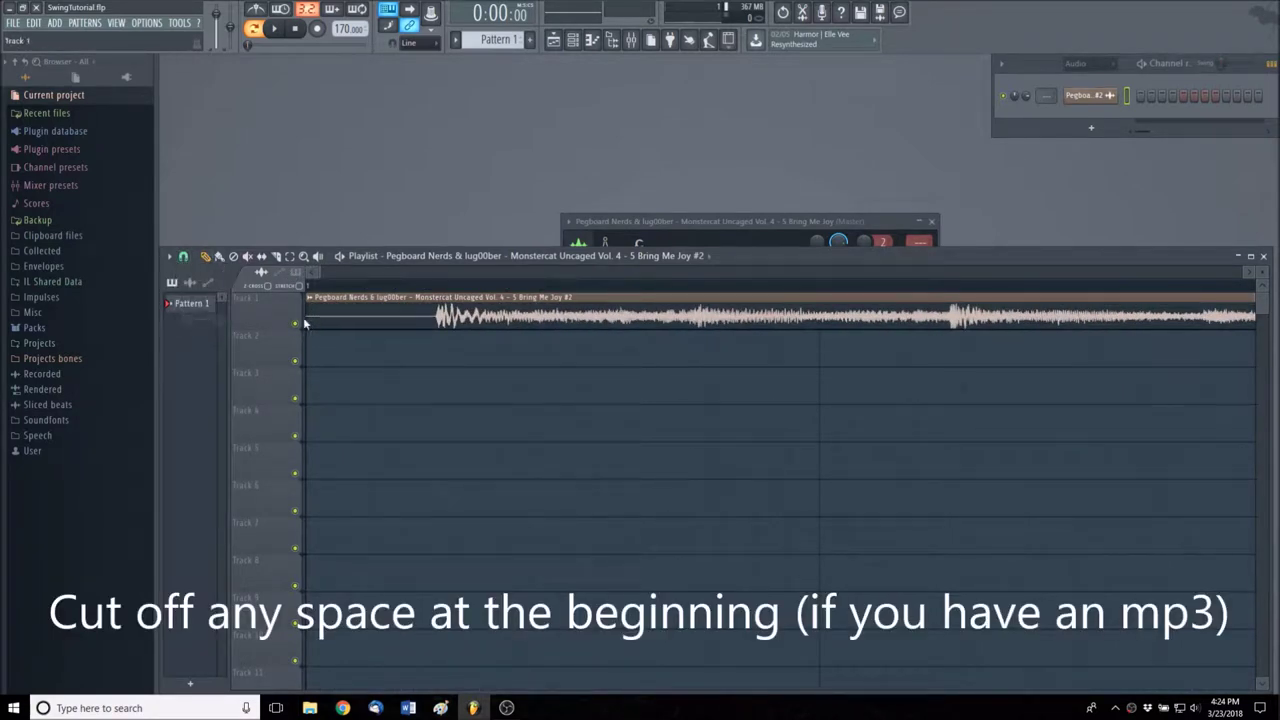
left_click_drag(307, 318, 436, 326)
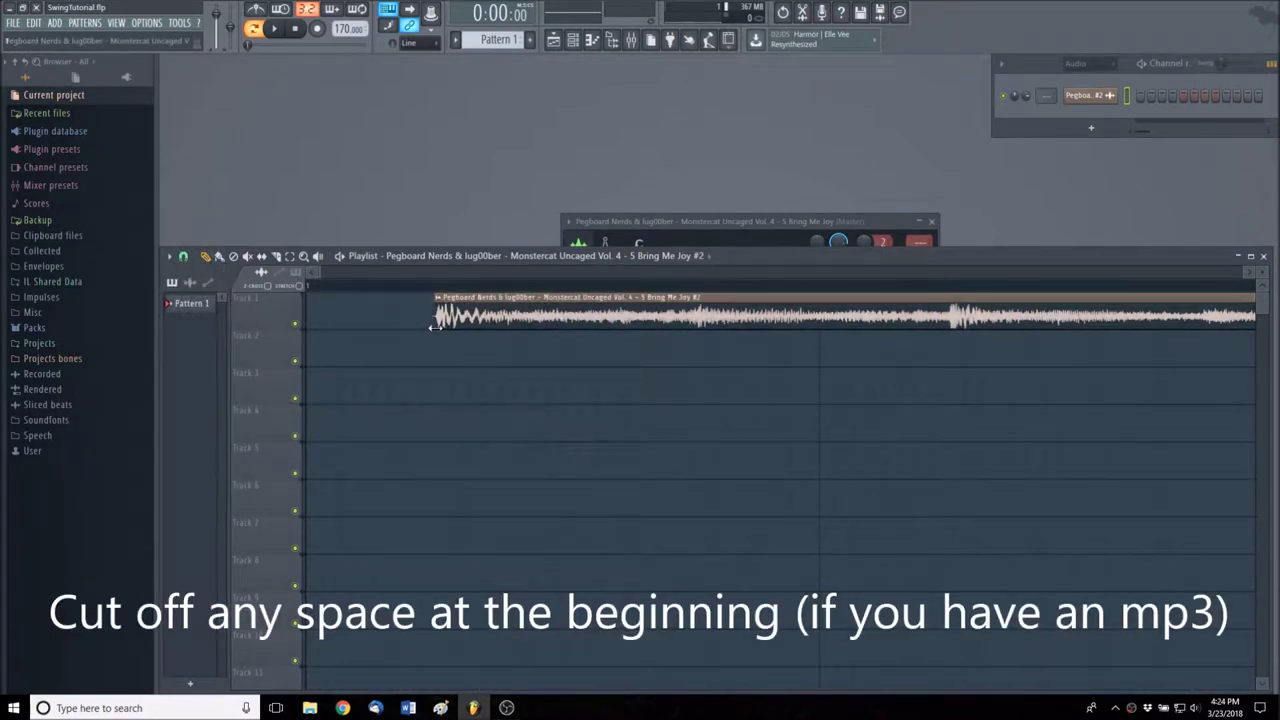
left_click_drag(525, 315, 398, 315)
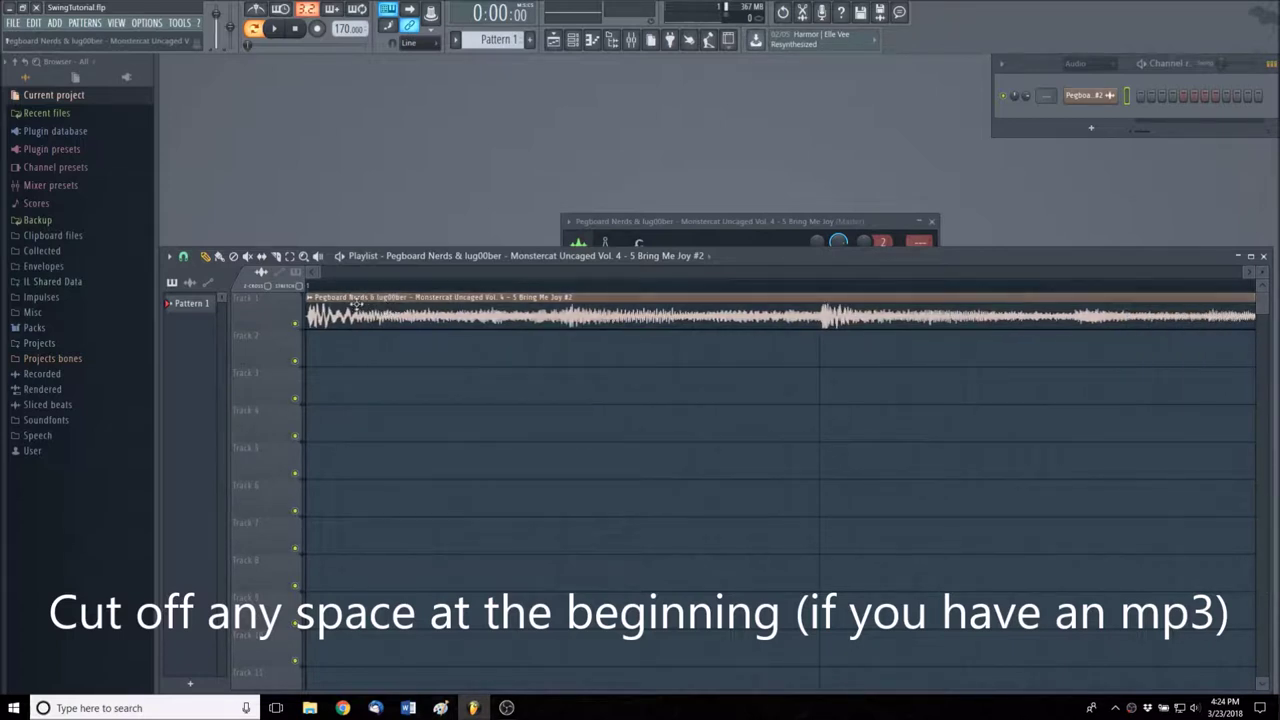
Step: With snap at 1/2 beat, slice the song's first beat into two half-beats and delete the rest of the song
left_click(184, 257)
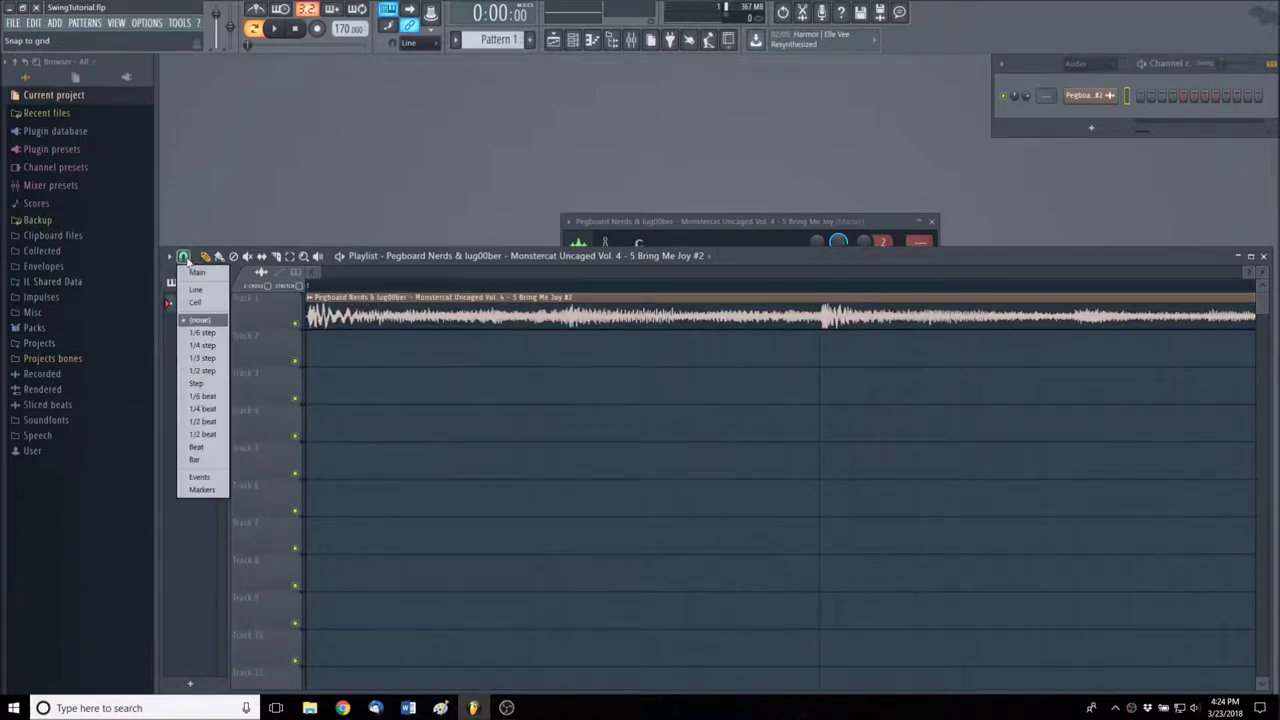
left_click(204, 435)
left_click_drag(321, 270, 323, 272)
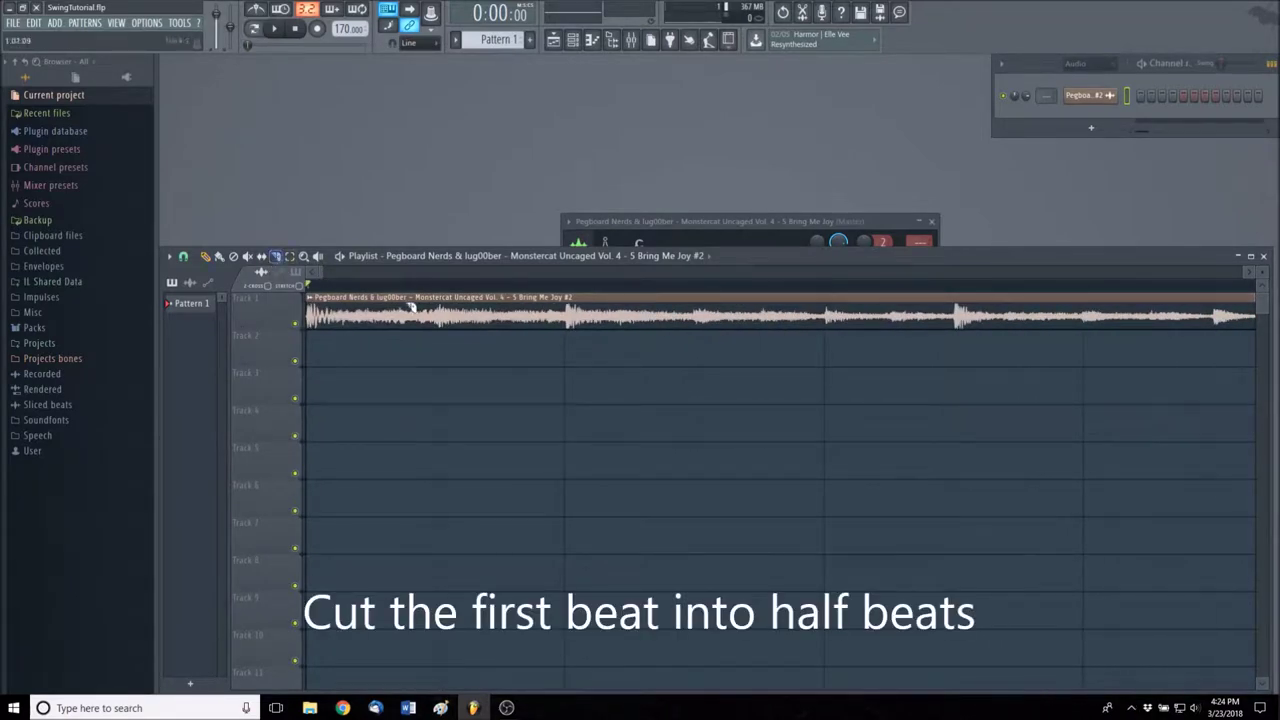
left_click_drag(441, 345, 441, 345)
left_click_drag(569, 304, 575, 346)
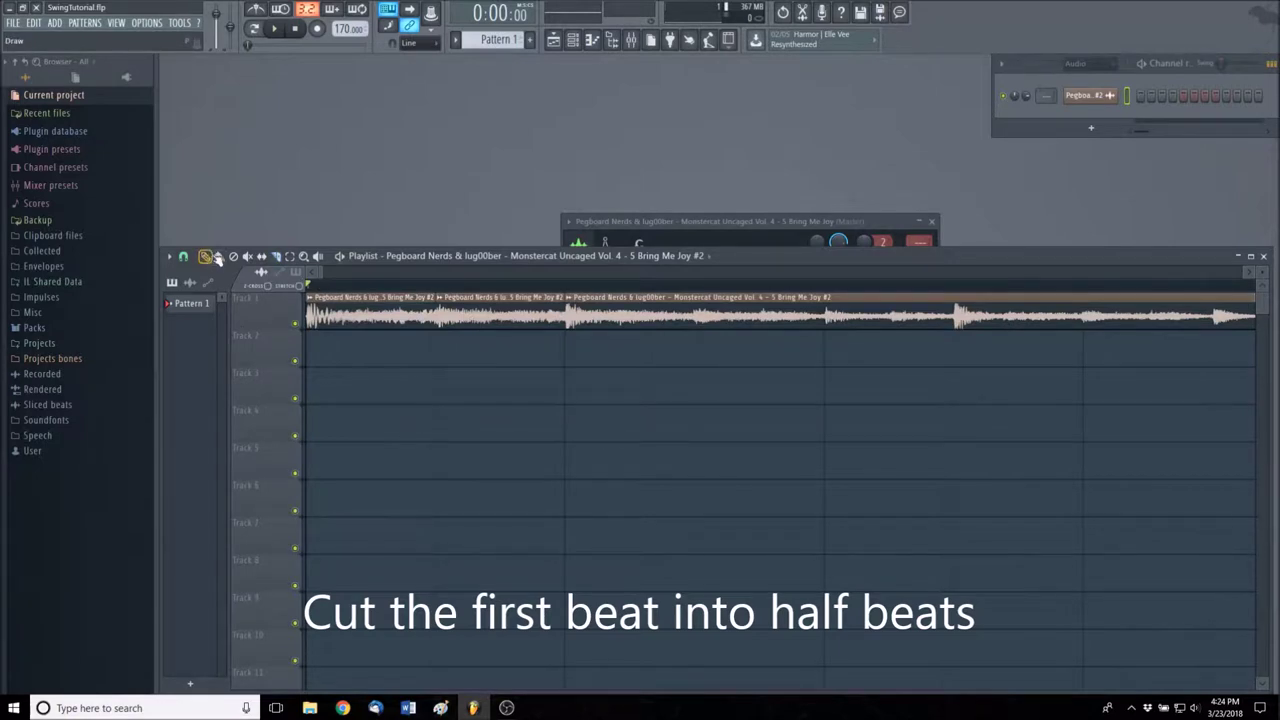
right_click(598, 312)
Step: Move the second half-beat clip straight down to Track 2 and make it unique
left_click_drag(505, 313, 489, 360)
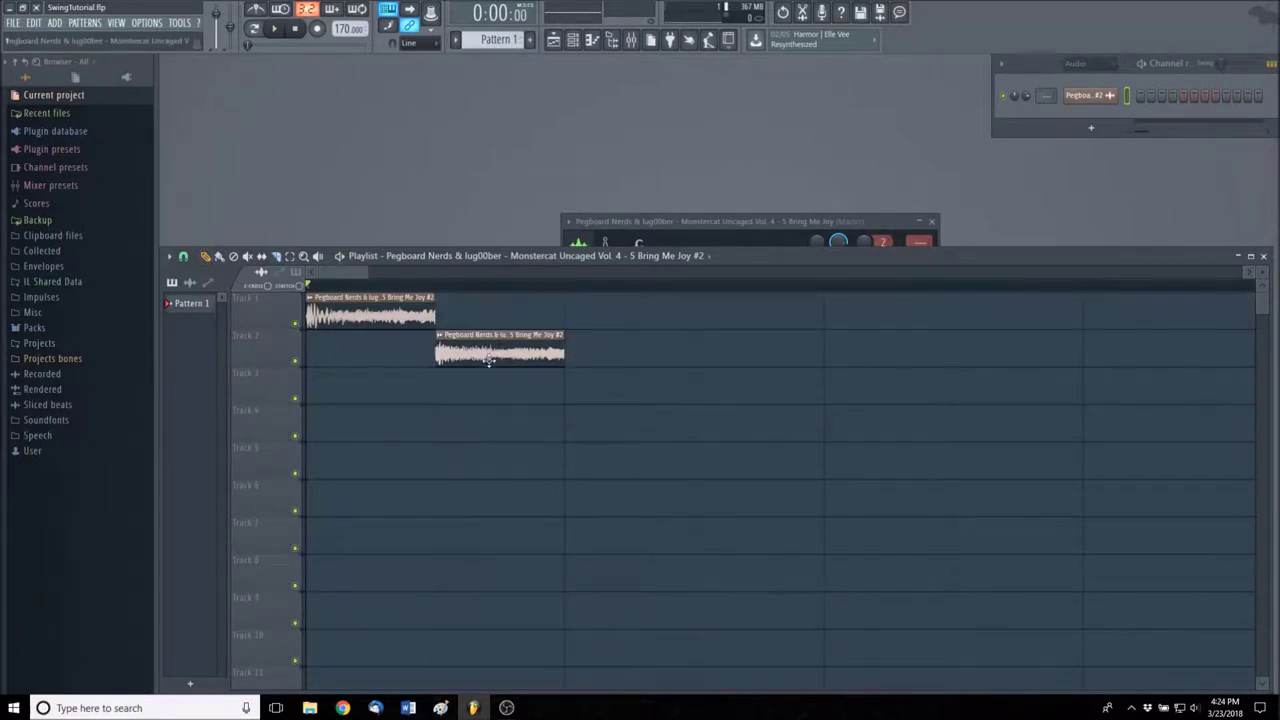
left_click(441, 336)
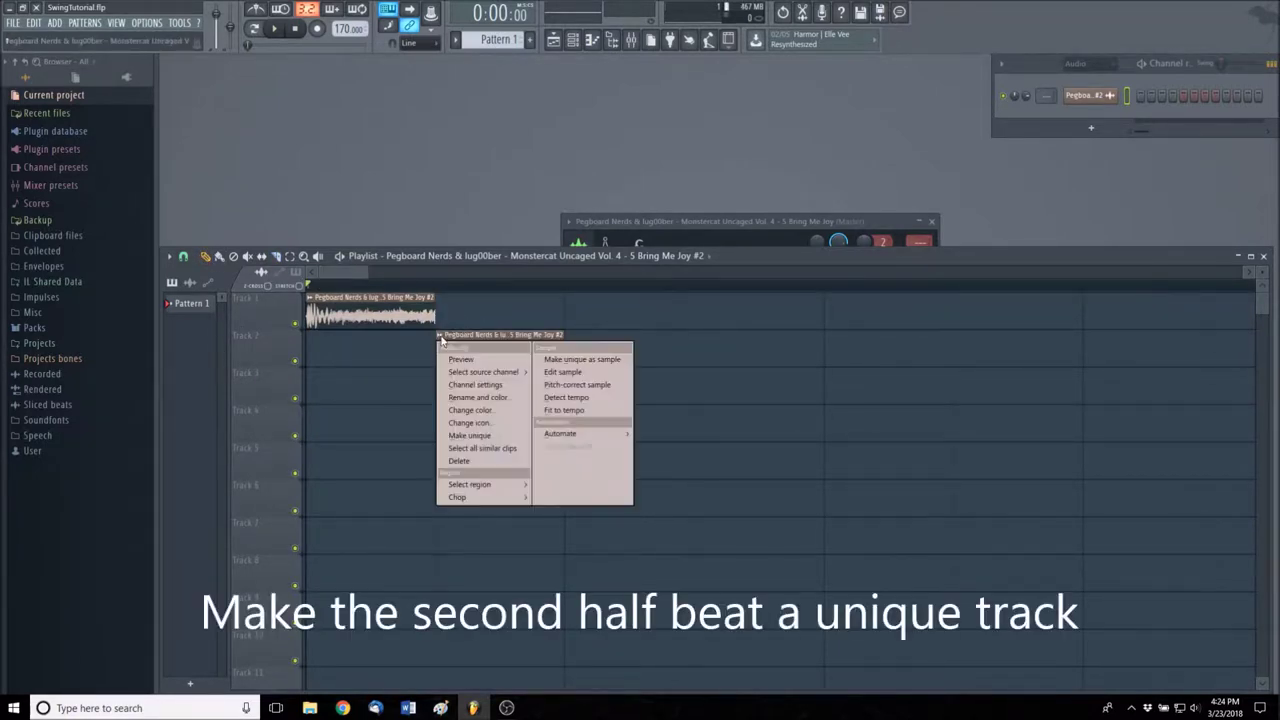
left_click(474, 436)
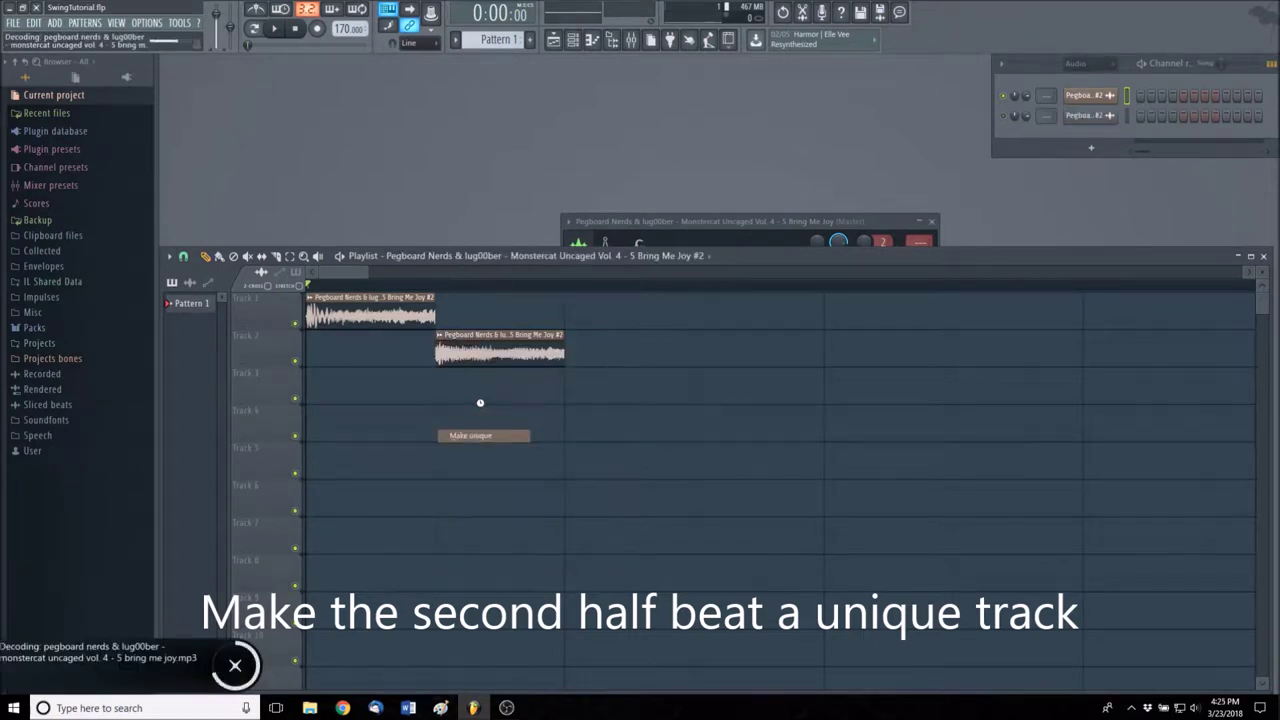
Step: Recolor the half-beat clip on Track 2 red, keeping its name
left_click(441, 336)
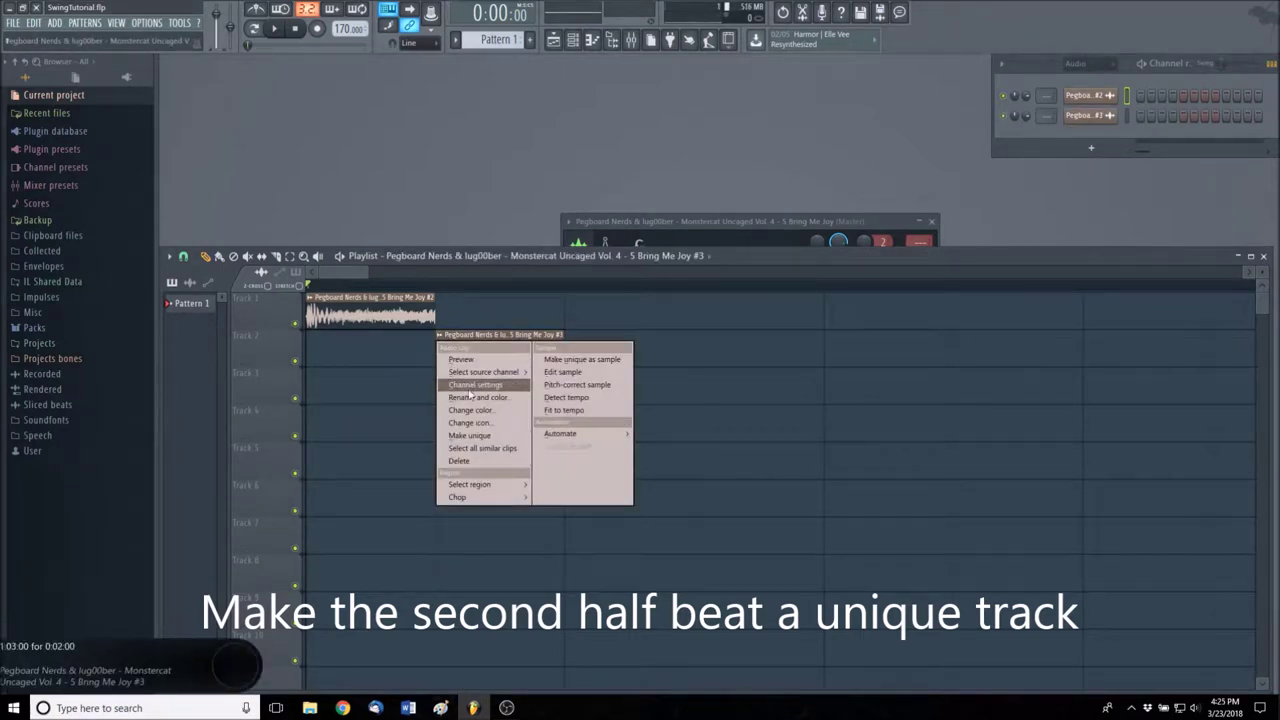
left_click(469, 396)
left_click(469, 393)
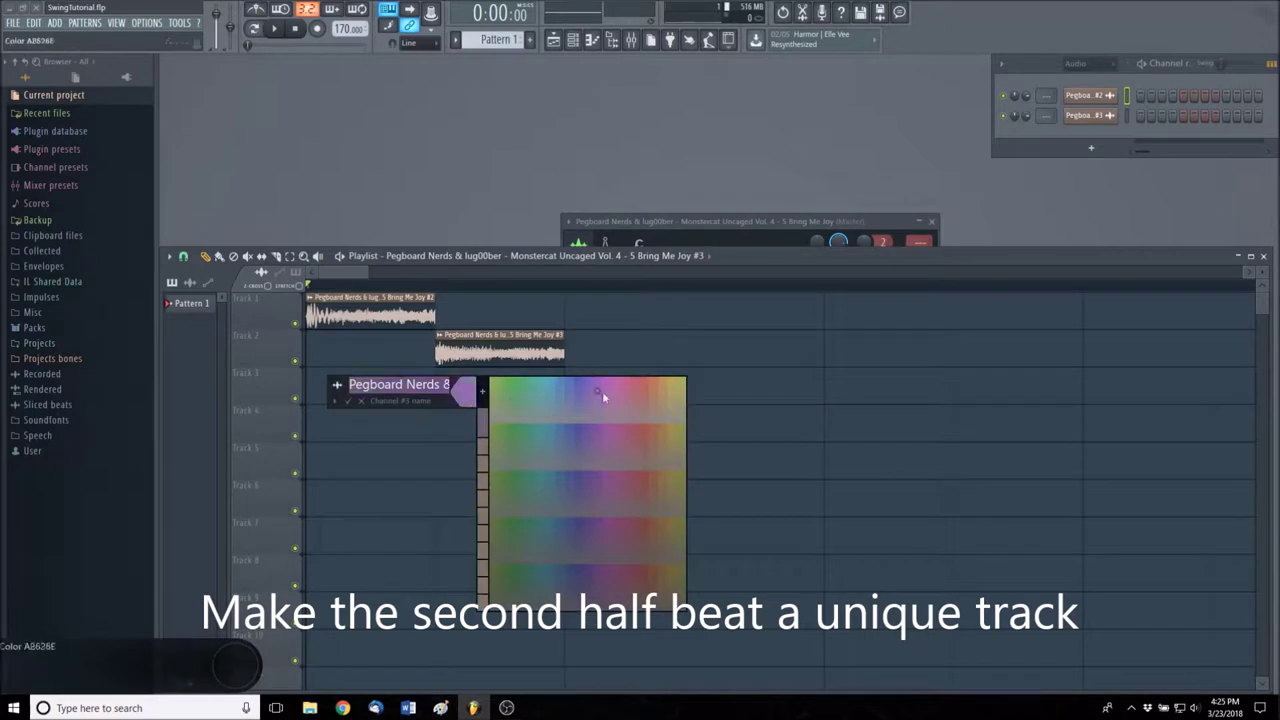
left_click(642, 382)
key("Return")
Step: Recolor the half-beat clip on Track 1 blue-violet, keeping its name
left_click(310, 298)
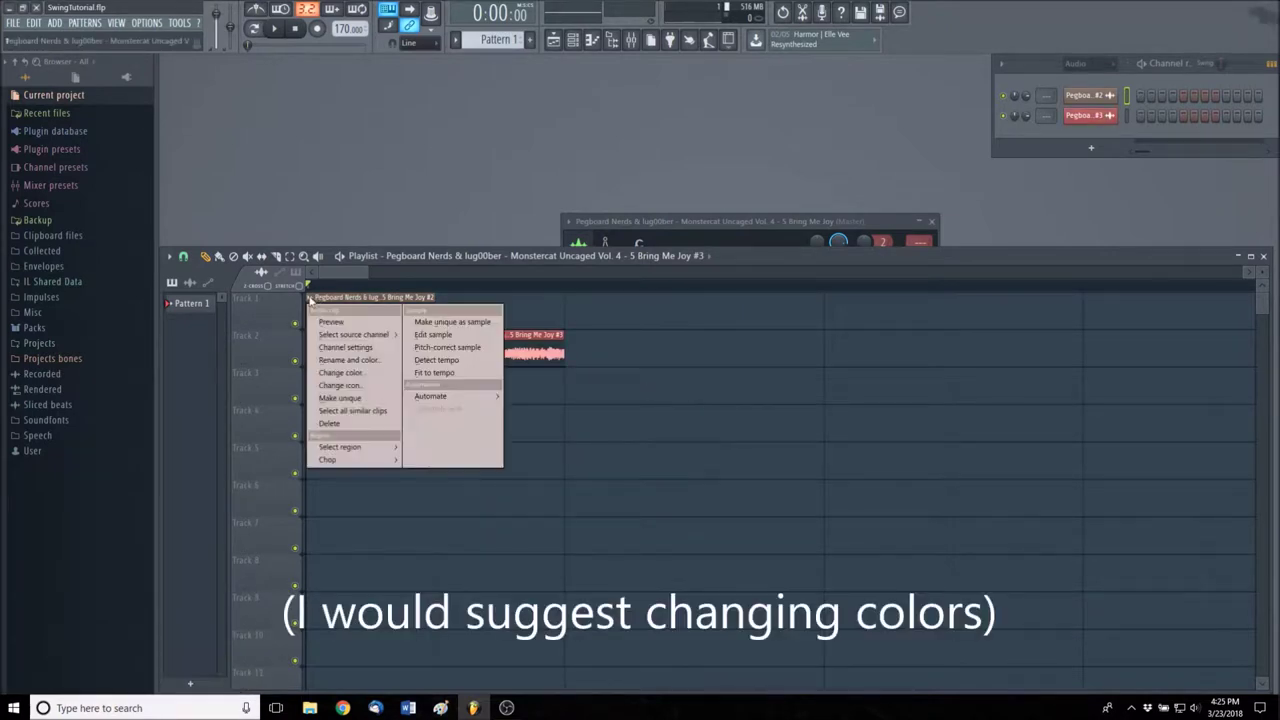
left_click(348, 359)
left_click(384, 352)
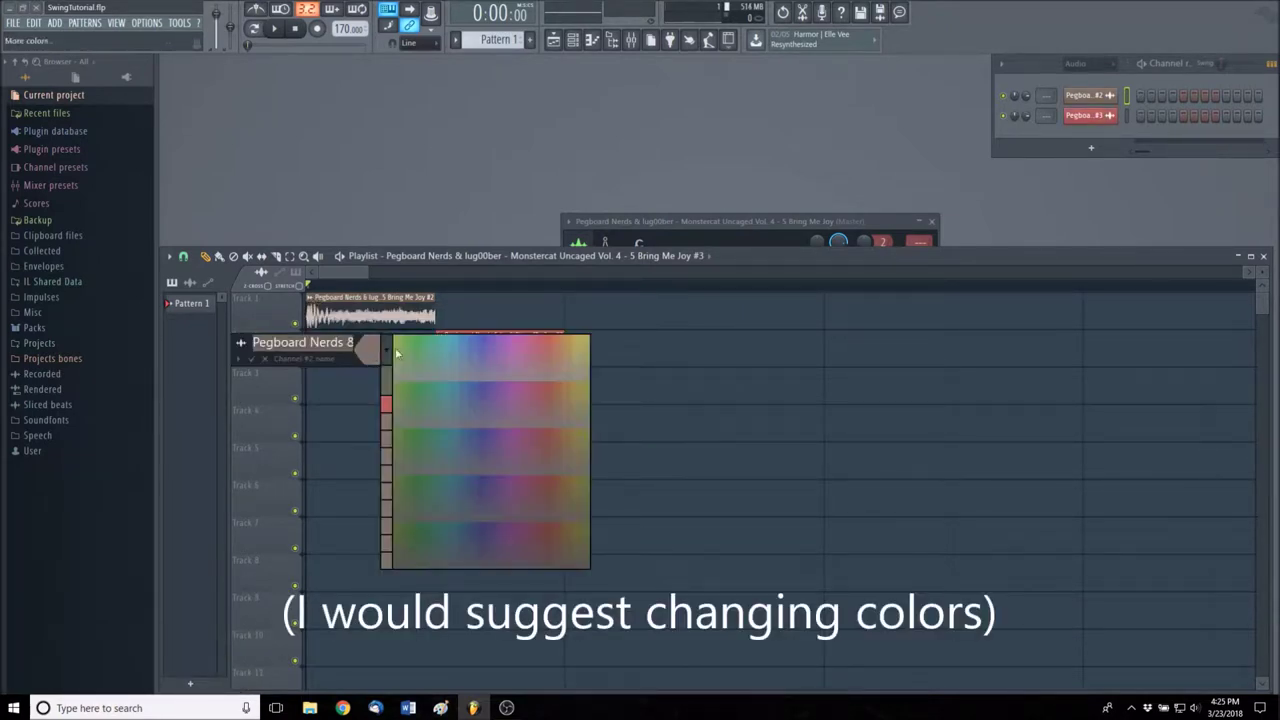
left_click(483, 346)
key("Return")
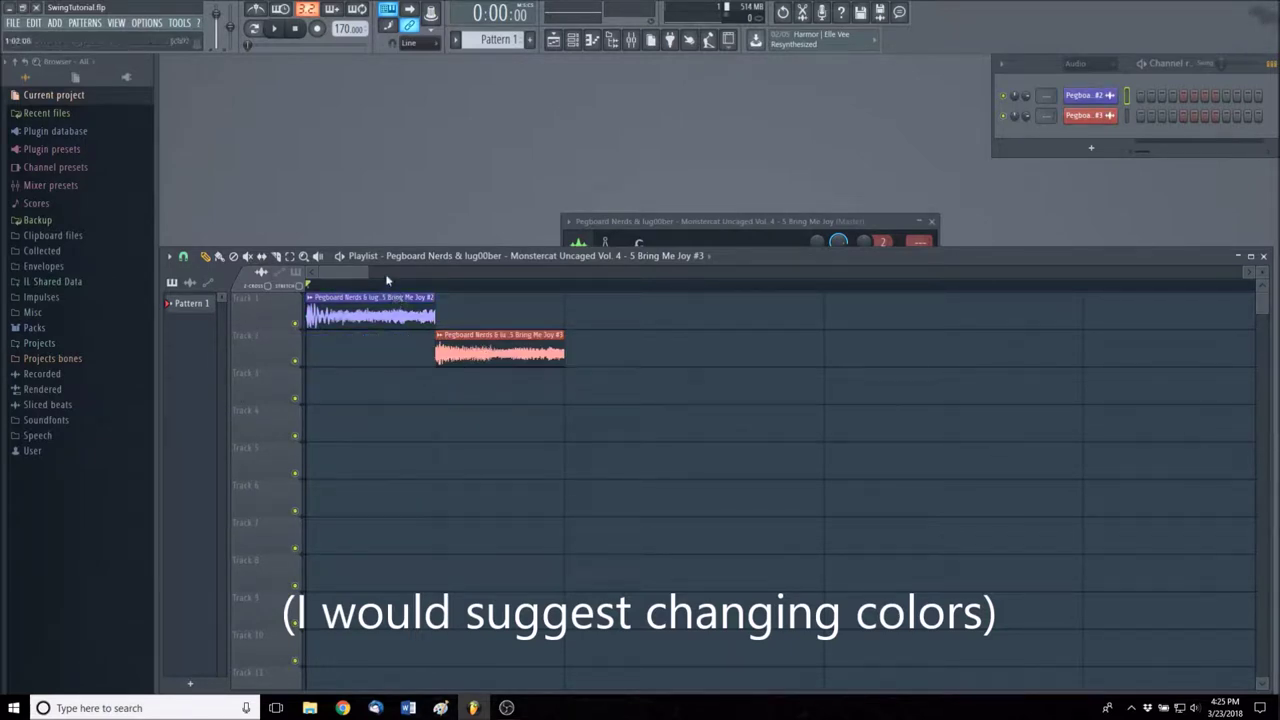
Step: Copy both half-beat clips to the second beat of the bar
left_click_drag(349, 300, 490, 362)
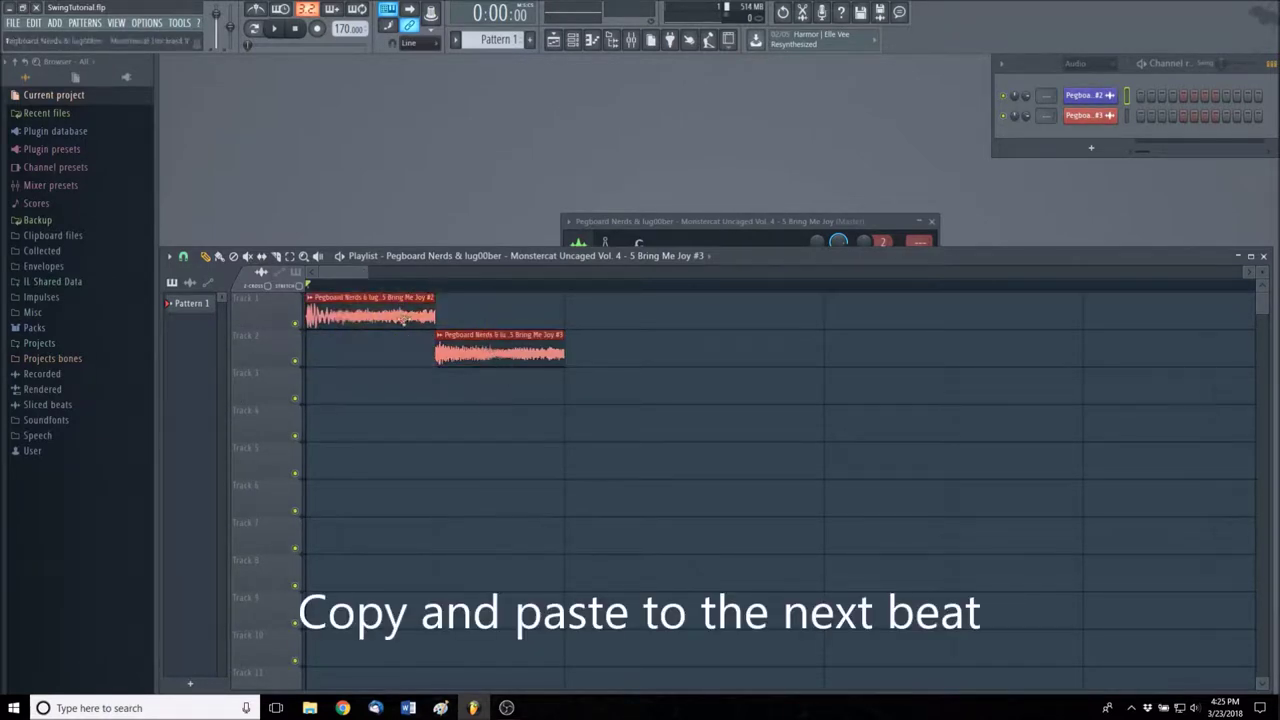
left_click_drag(338, 313, 612, 314)
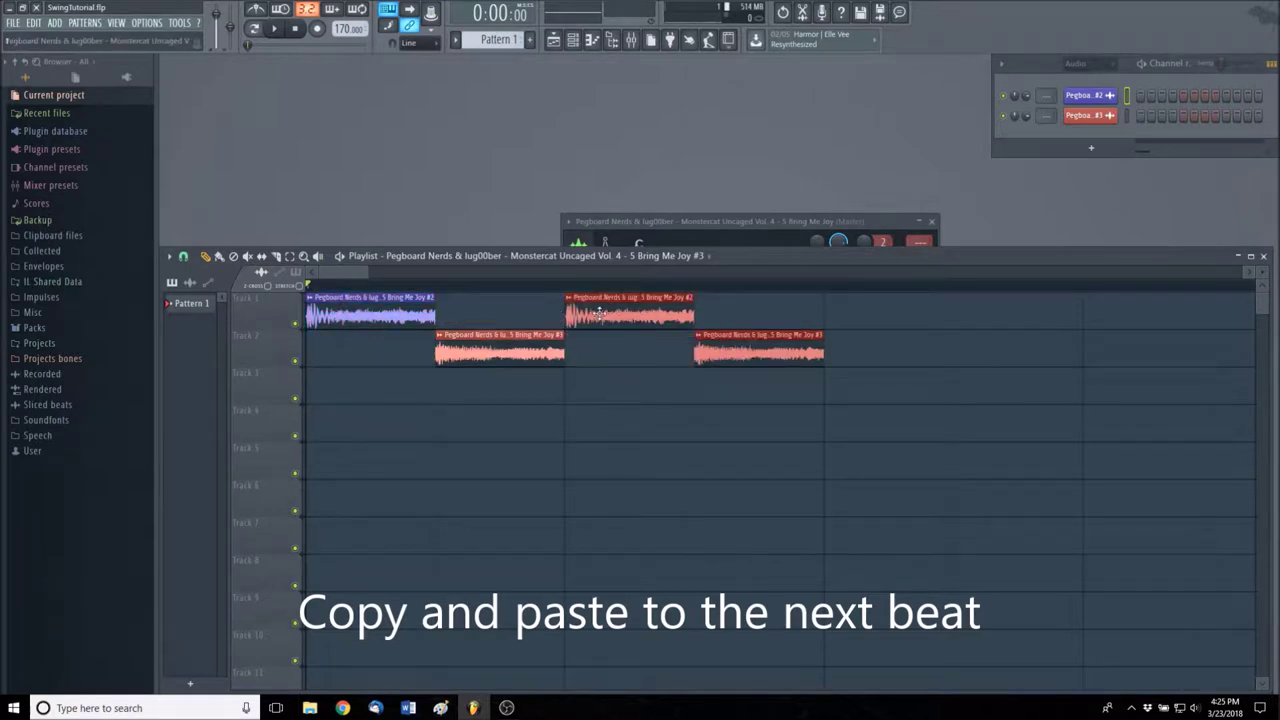
Step: Slip the audio inside the second beat's two clips one beat to the left and play back the result
left_click(264, 257)
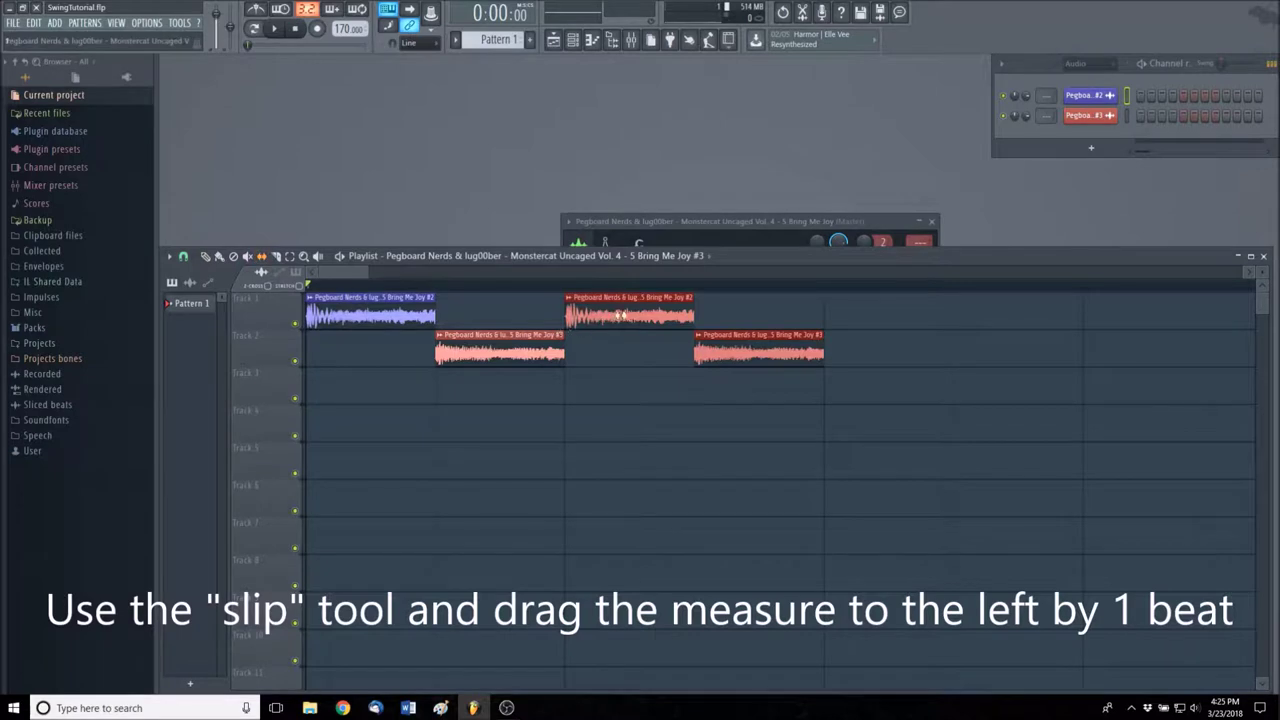
left_click_drag(608, 313, 437, 317)
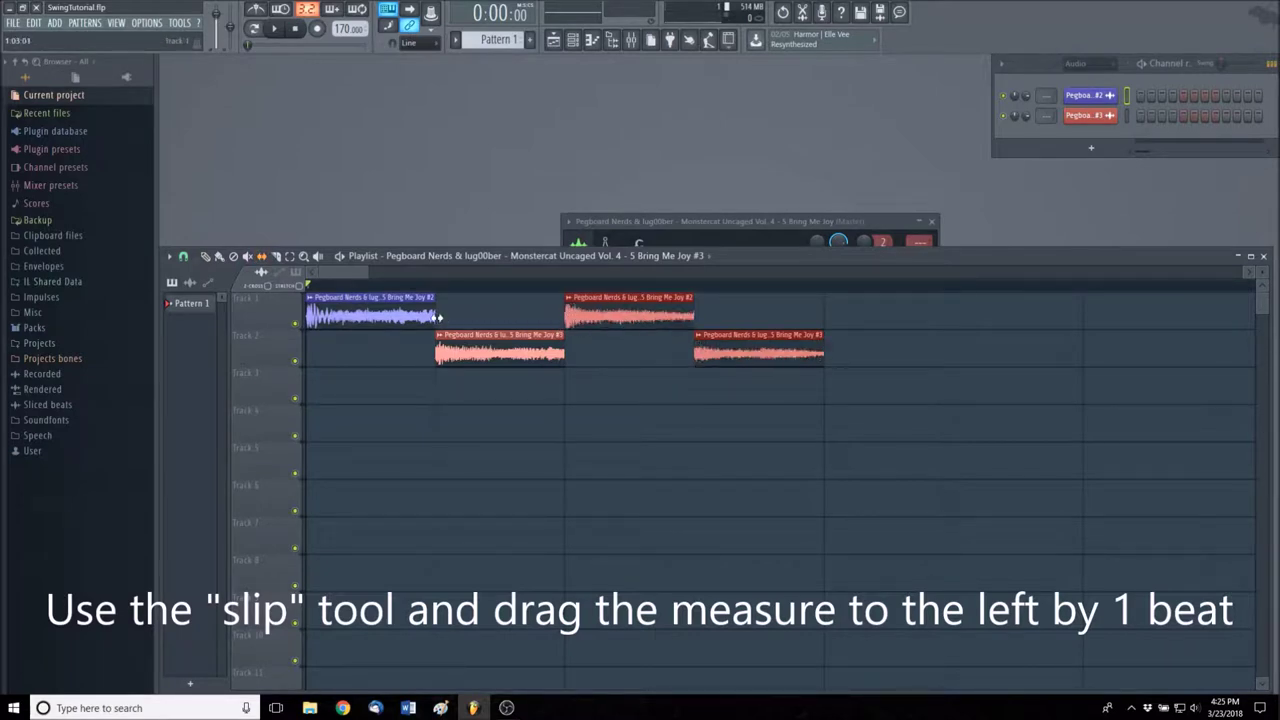
left_click(276, 29)
left_click(295, 29)
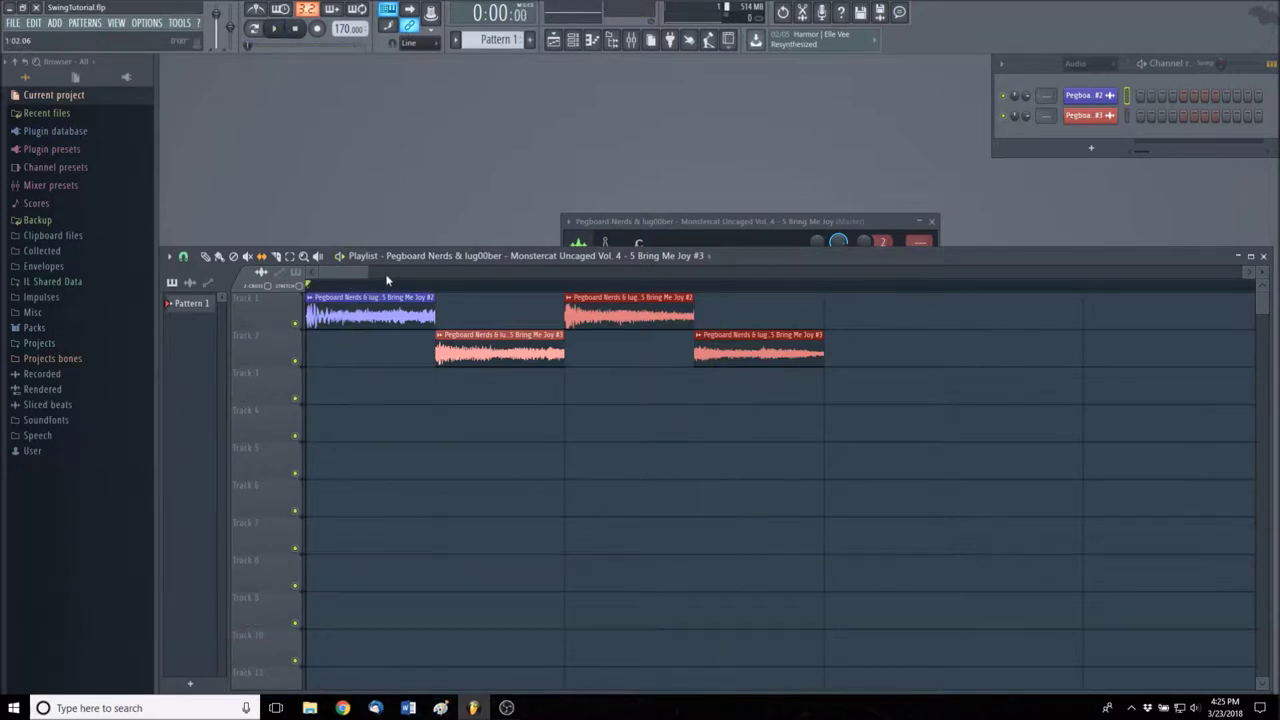
Step: Copy the four clips of the first two beats to beats three and four
left_click_drag(370, 272, 407, 274)
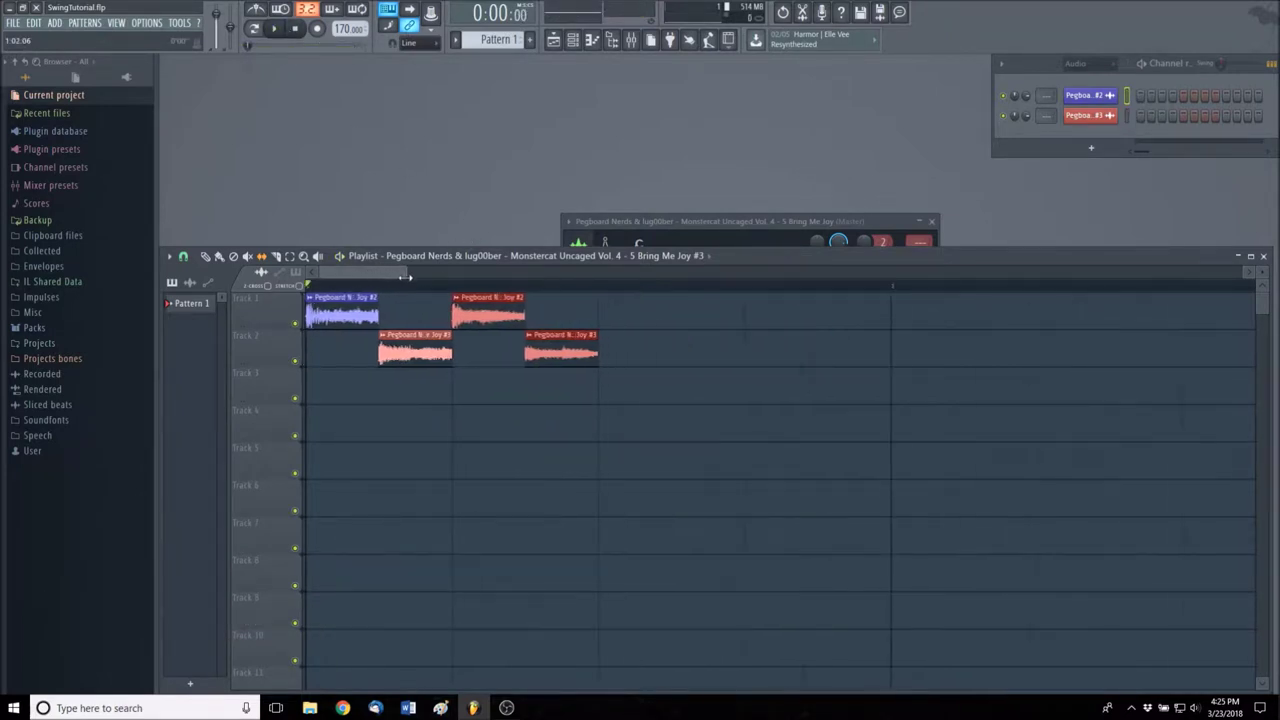
left_click_drag(317, 294, 617, 370)
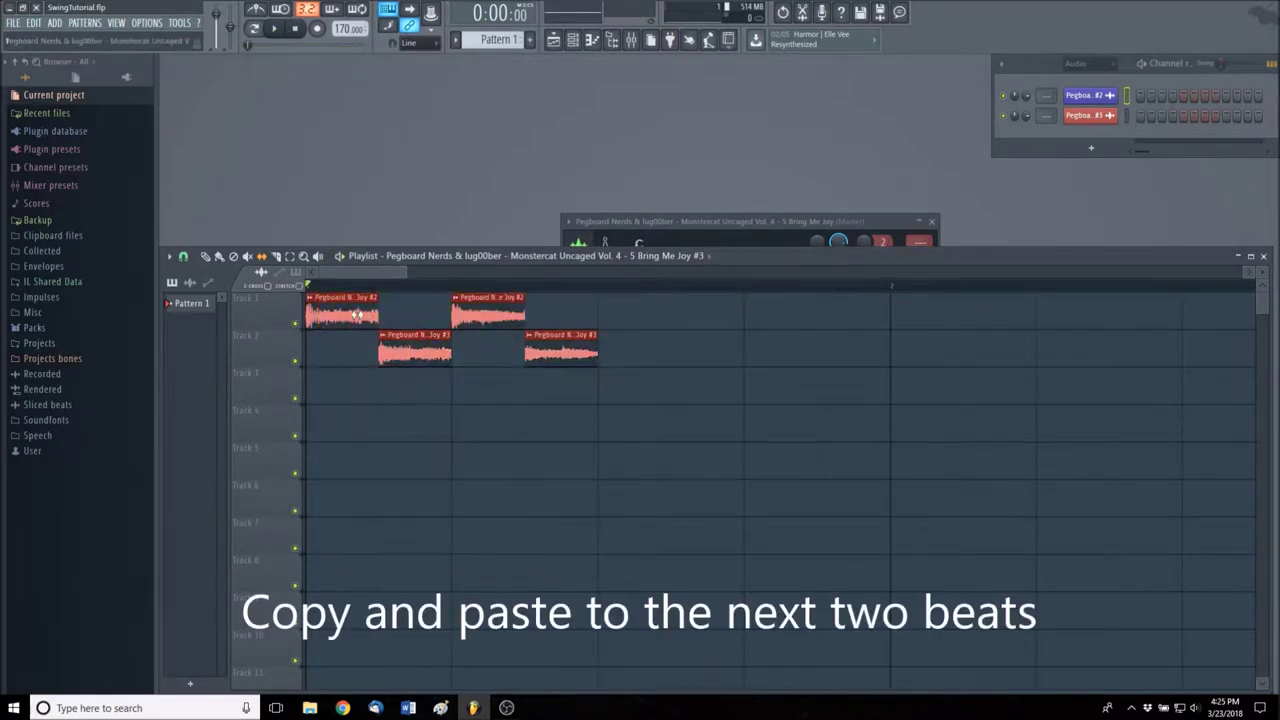
left_click_drag(340, 312, 636, 331)
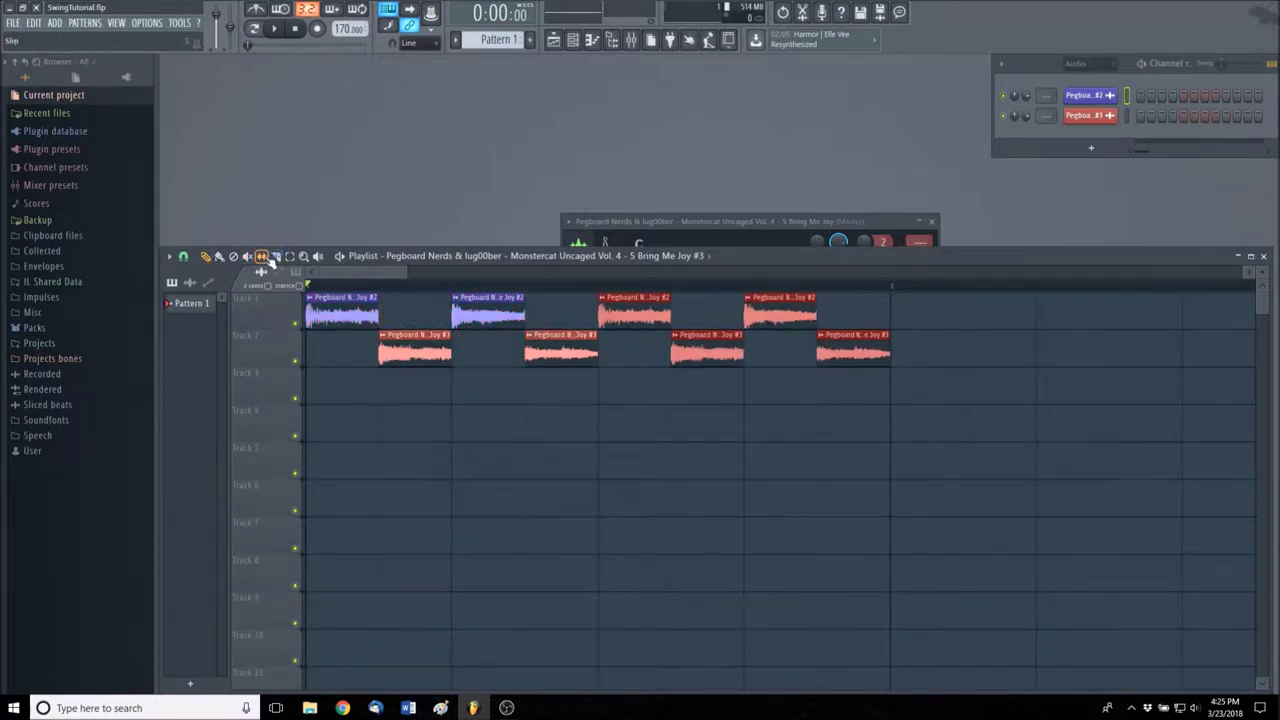
Step: With snap set to Beat, slip the audio in the four copied clips two beats to the left and play back the bar
left_click(184, 259)
left_click(194, 446)
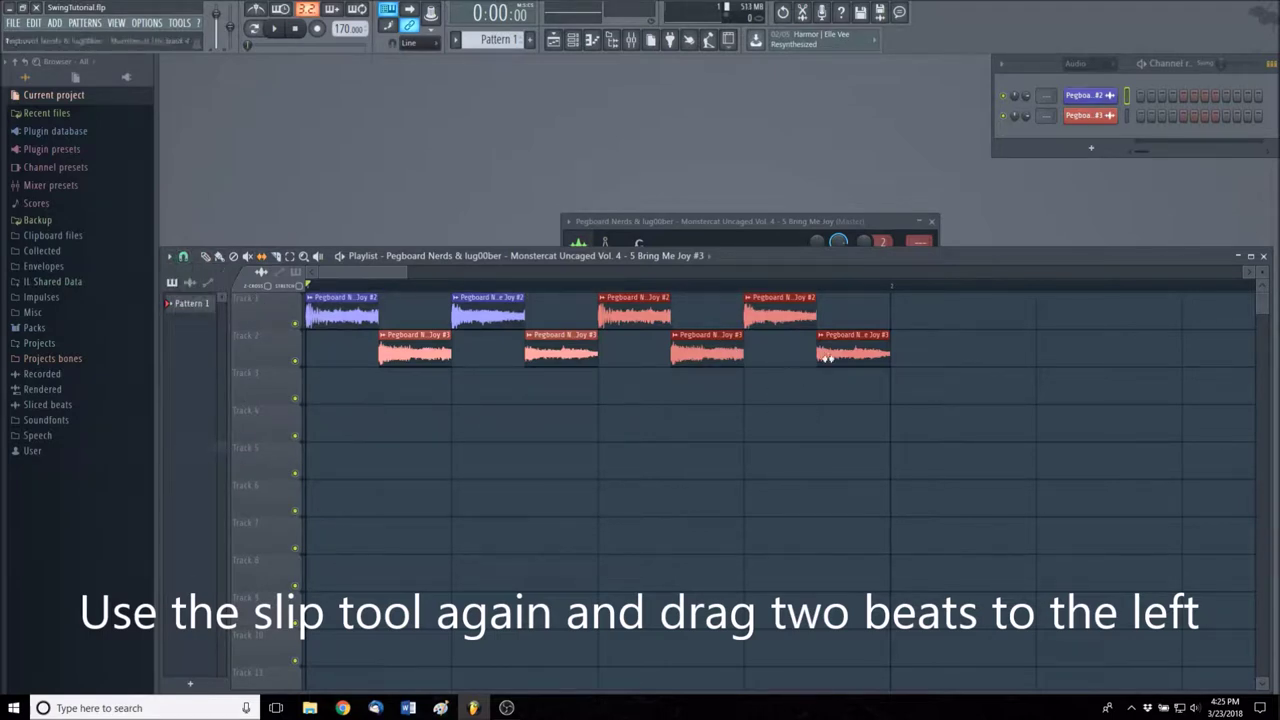
left_click_drag(870, 348, 614, 354)
left_click(276, 29)
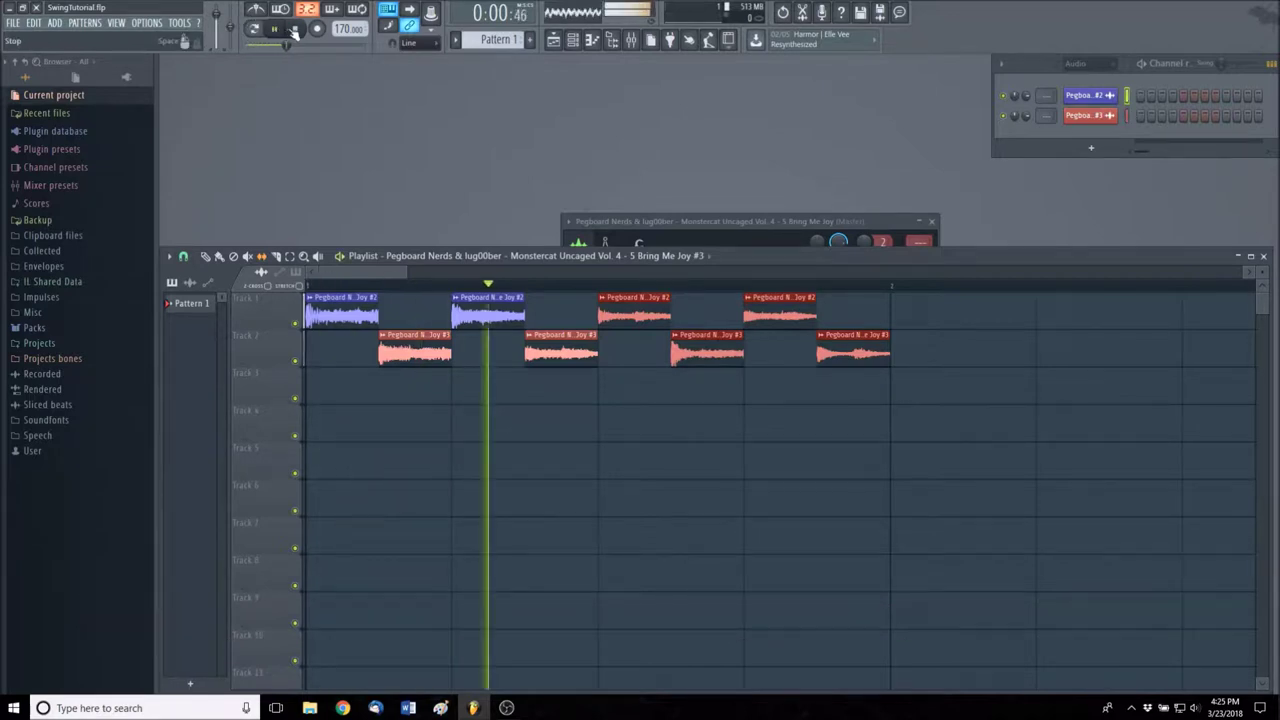
left_click(295, 29)
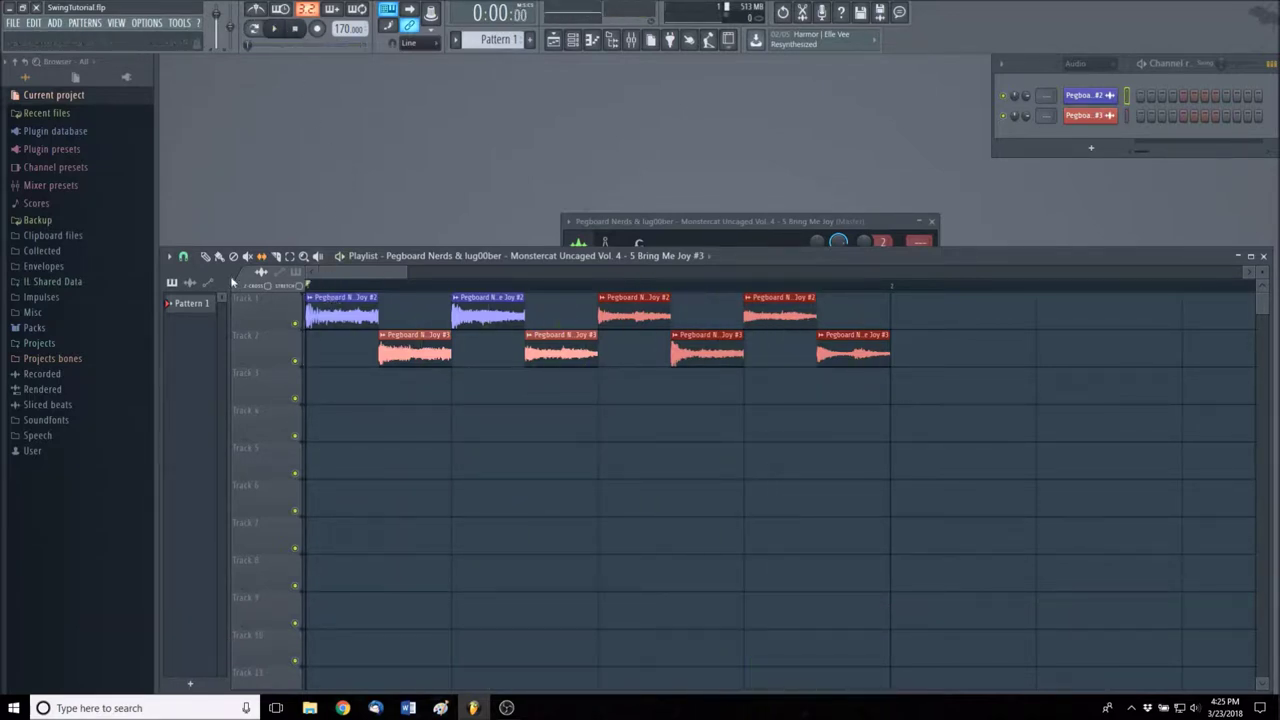
Step: Select every clip in the first bar and duplicate them into bar 2
left_click_drag(333, 293, 873, 367)
left_click_drag(403, 270, 634, 295)
left_click(184, 257)
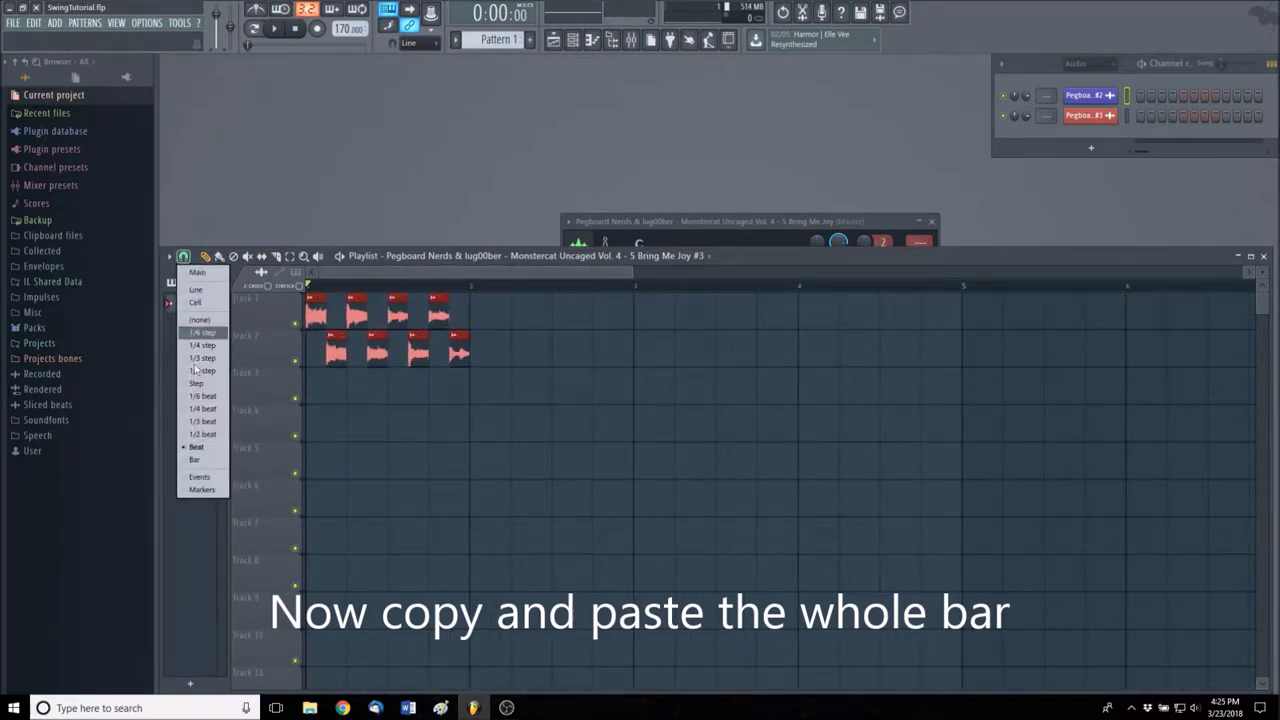
left_click(200, 452)
key("ctrl+b")
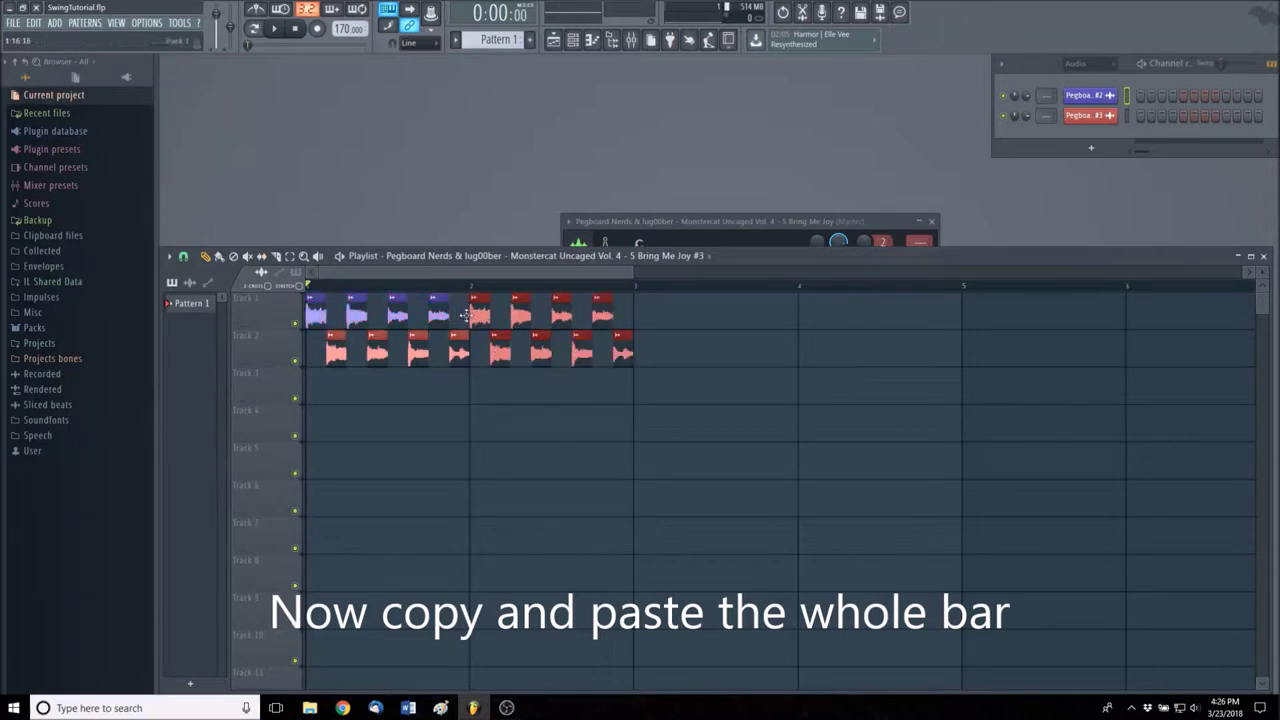
Step: Slip the audio in bar 2's clips one bar to the left and play back both bars
left_click(261, 257)
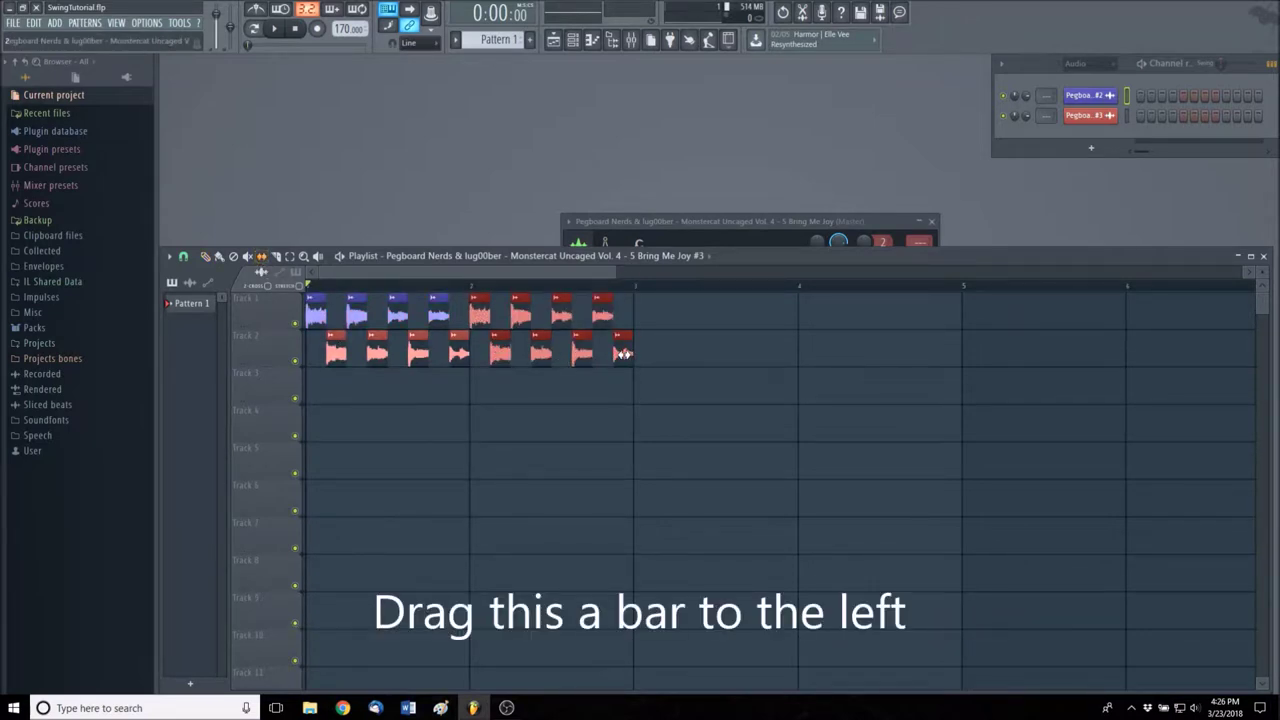
left_click_drag(585, 352, 506, 341)
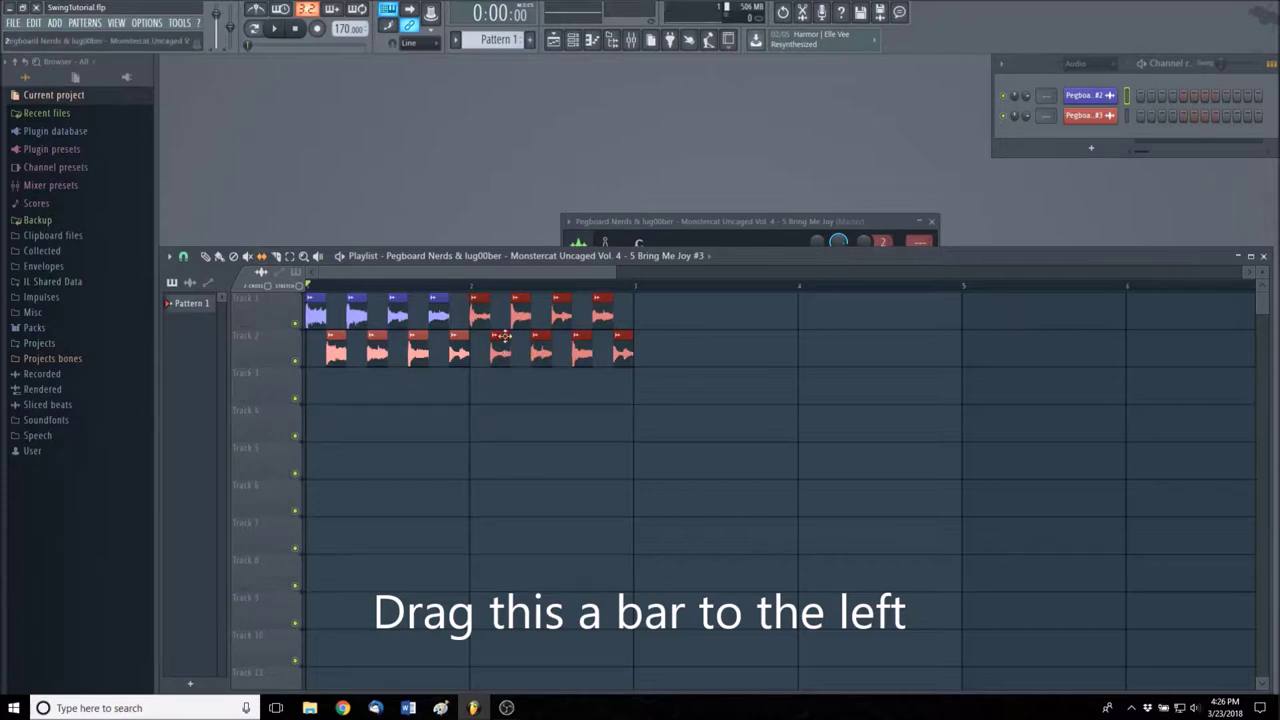
left_click(276, 30)
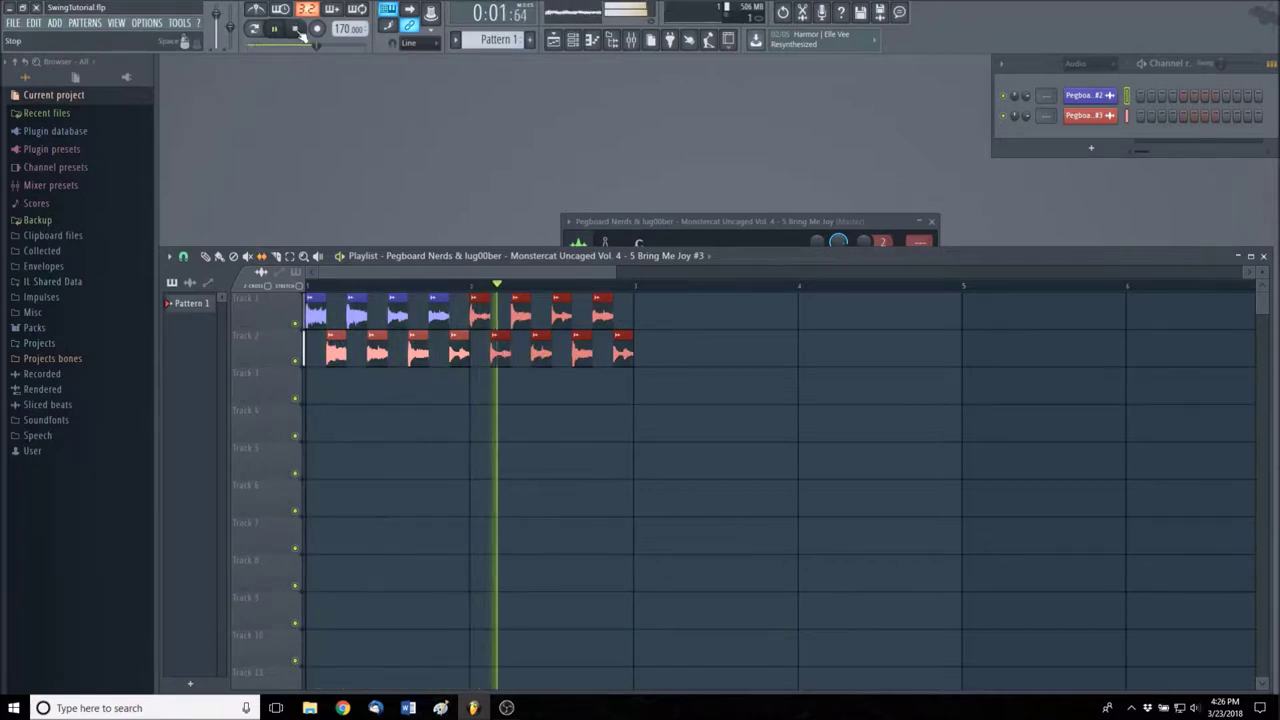
left_click(296, 30)
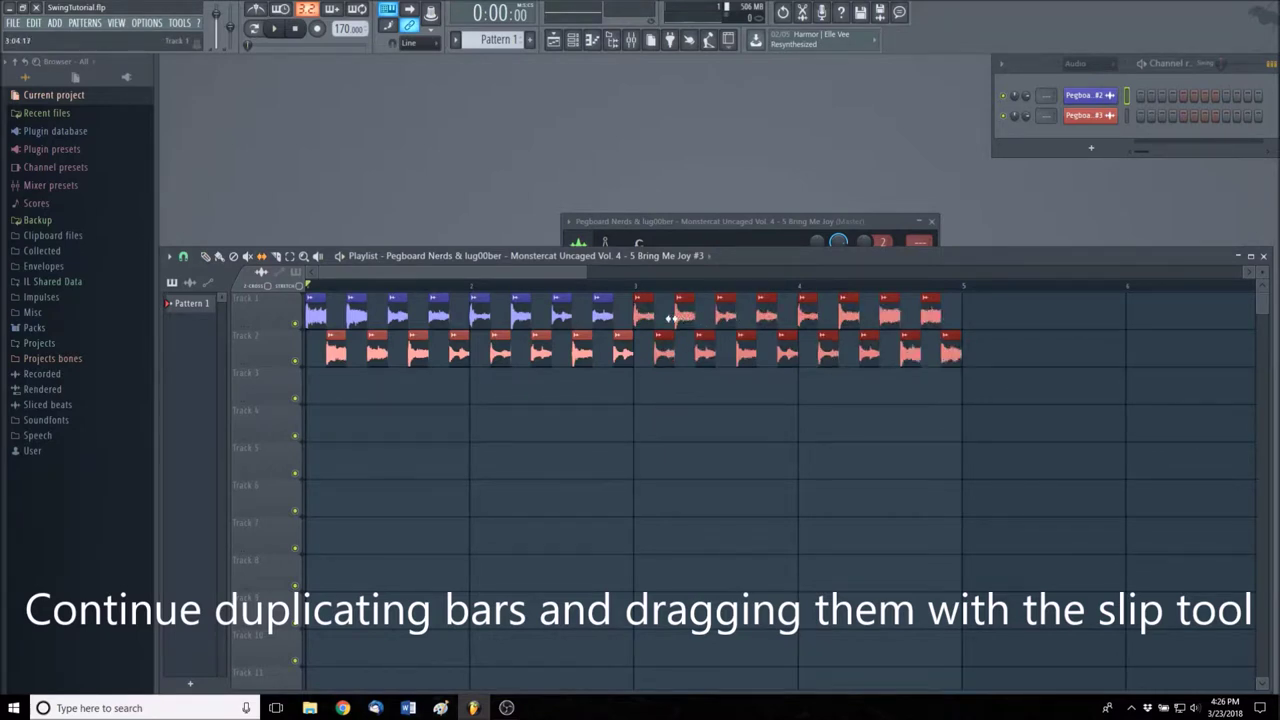
Step: Select every clip in the first four bars and duplicate them into bars 5 to 8
left_click_drag(587, 273, 648, 274)
left_click_drag(920, 362, 305, 292)
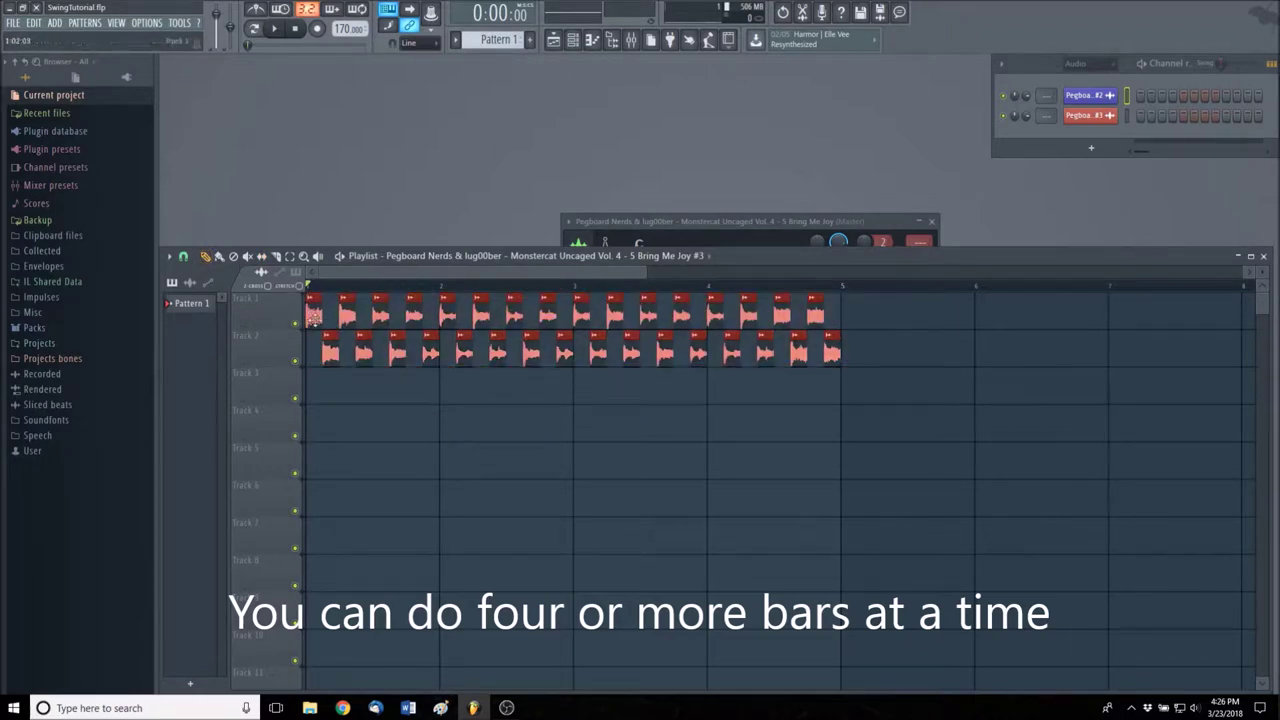
key("ctrl+b")
left_click_drag(600, 274, 729, 274)
Step: Slip the audio in the clips of bars 5 to 8 four bars to the left and play back the song
left_click(261, 257)
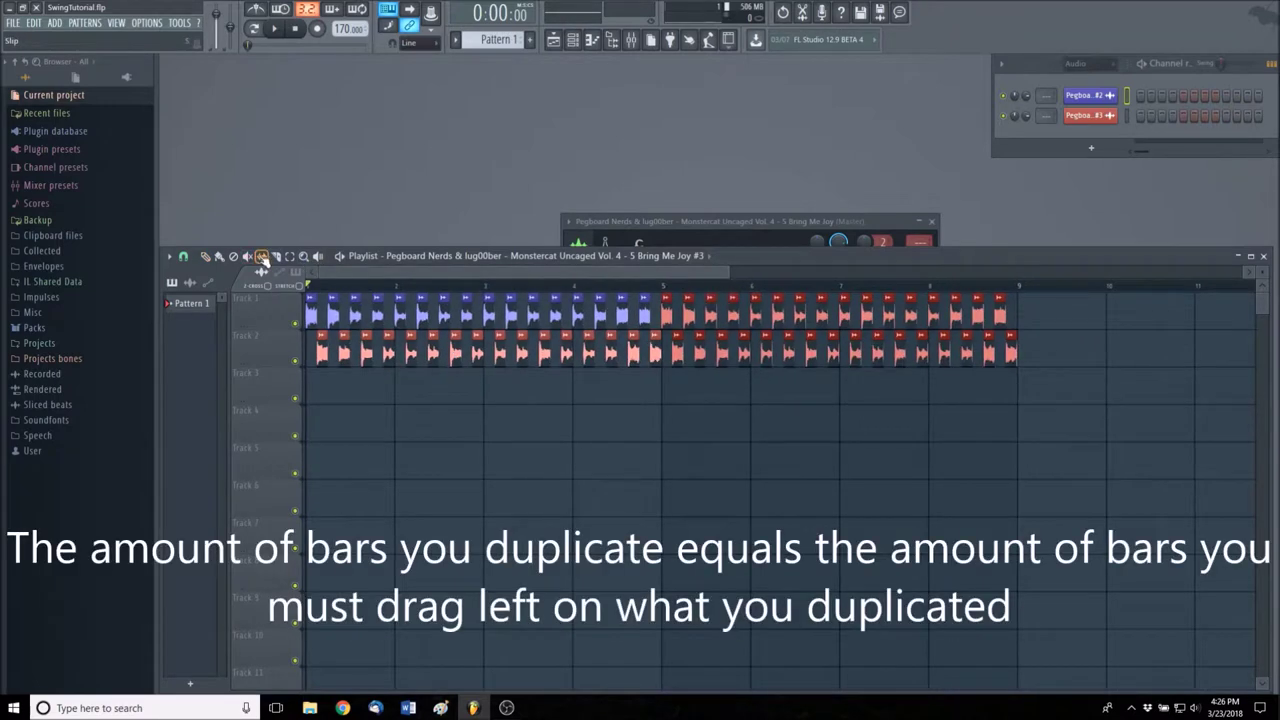
left_click_drag(971, 318, 688, 322)
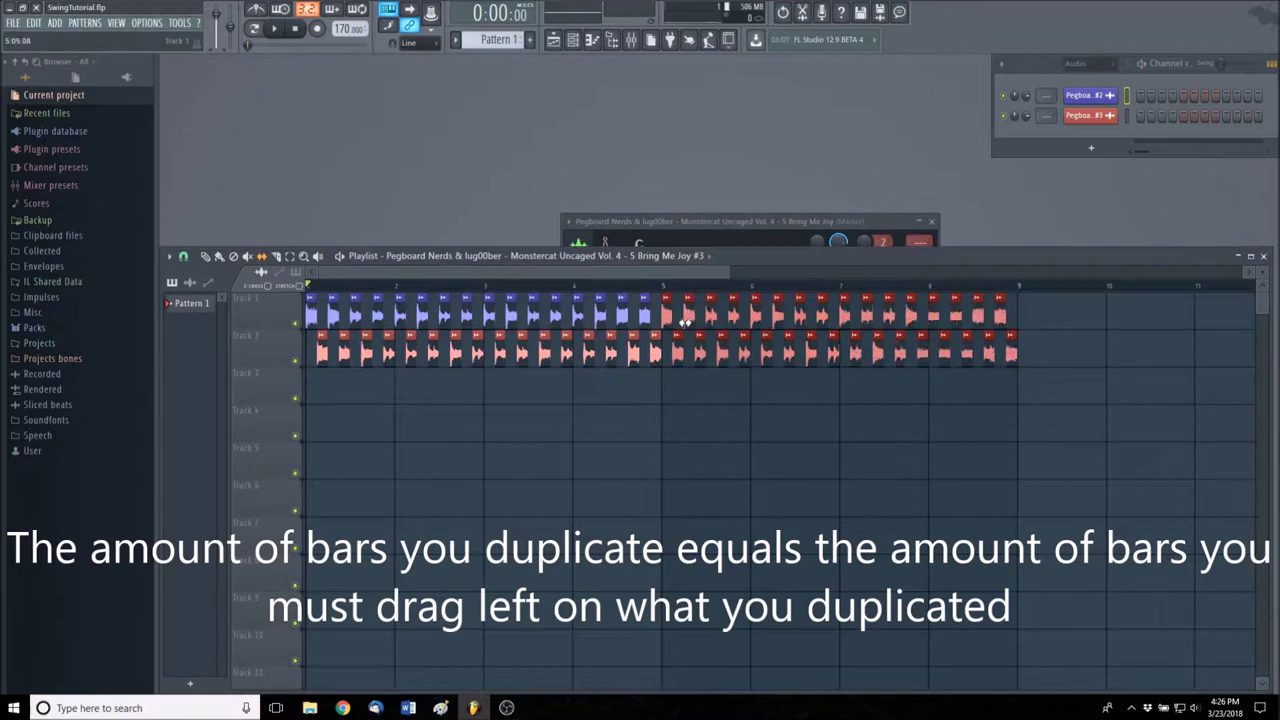
left_click(276, 29)
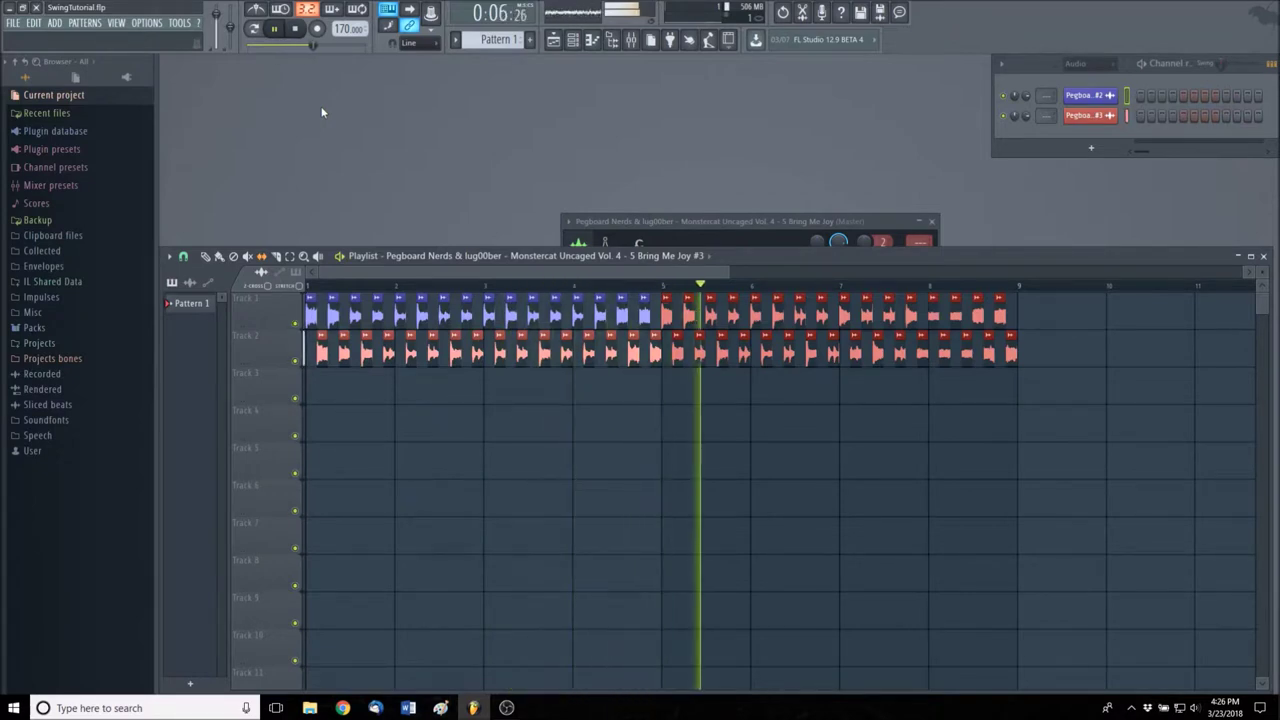
key("space")
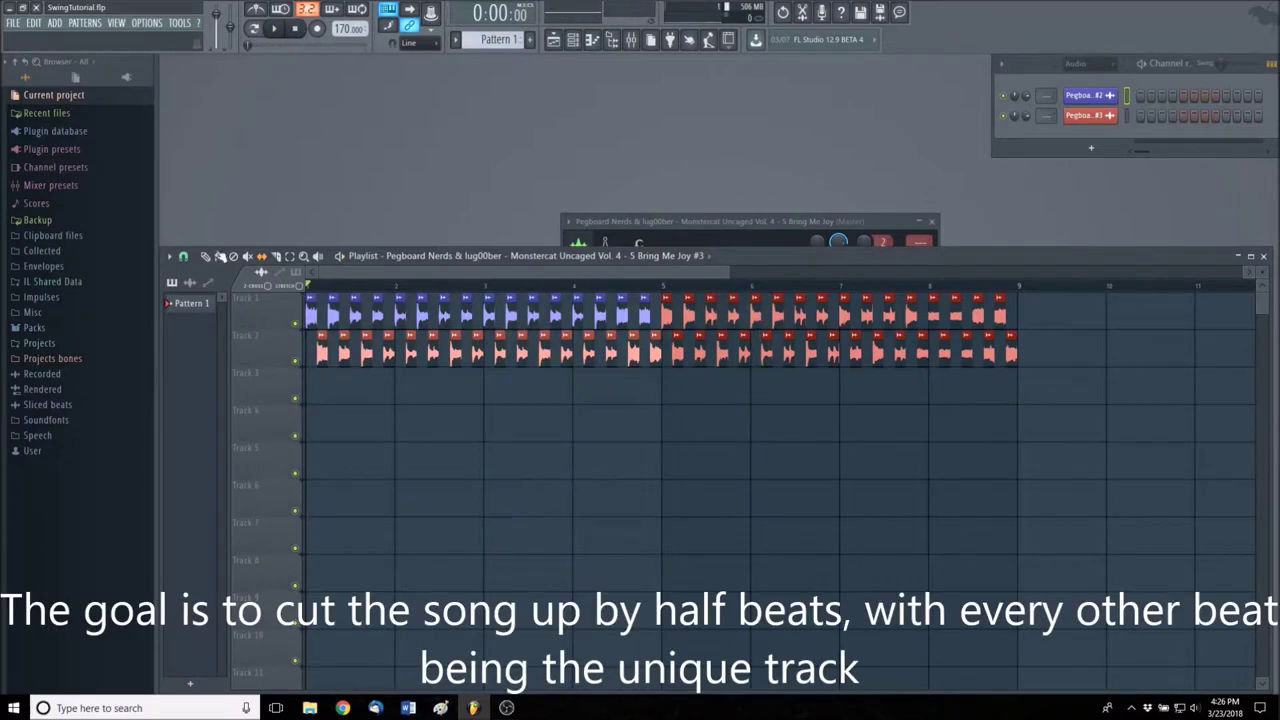
Step: Select all clips in bars 1 to 8, duplicate them into bars 9 to 16 and slip the copies' audio eight bars to the left
left_click_drag(1058, 370, 304, 289)
left_click_drag(729, 273, 1101, 284)
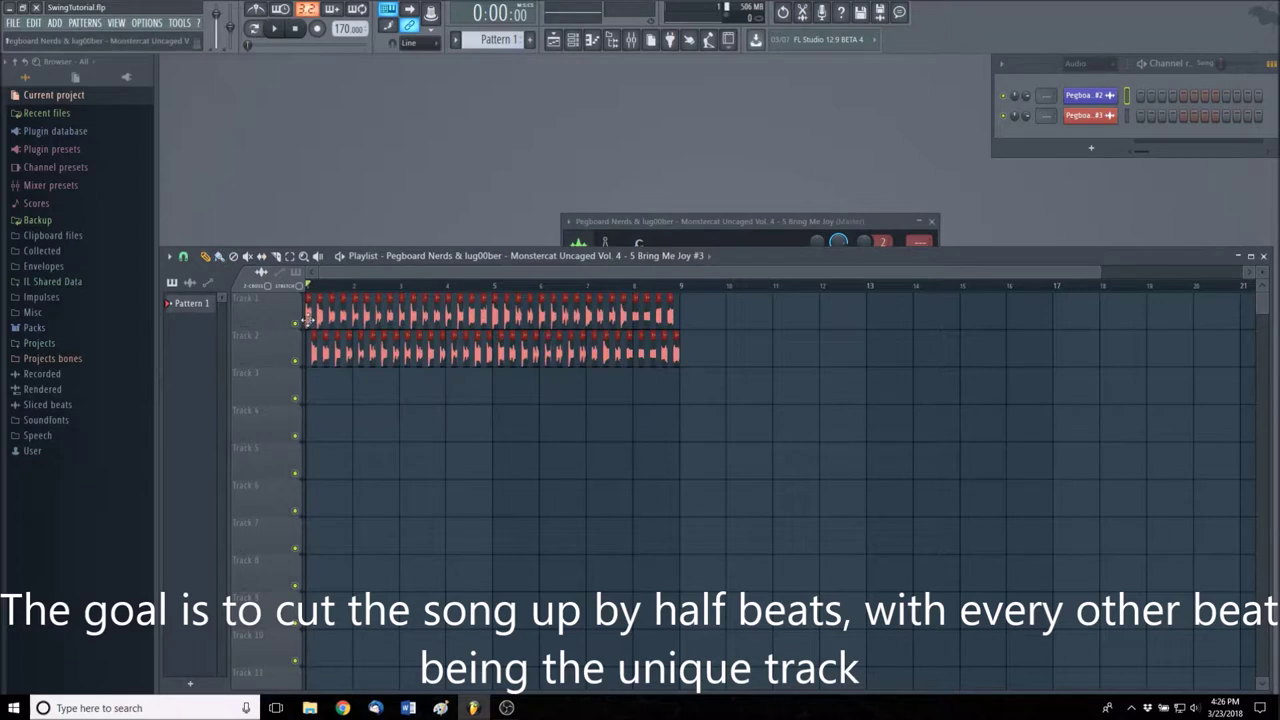
key("ctrl+b")
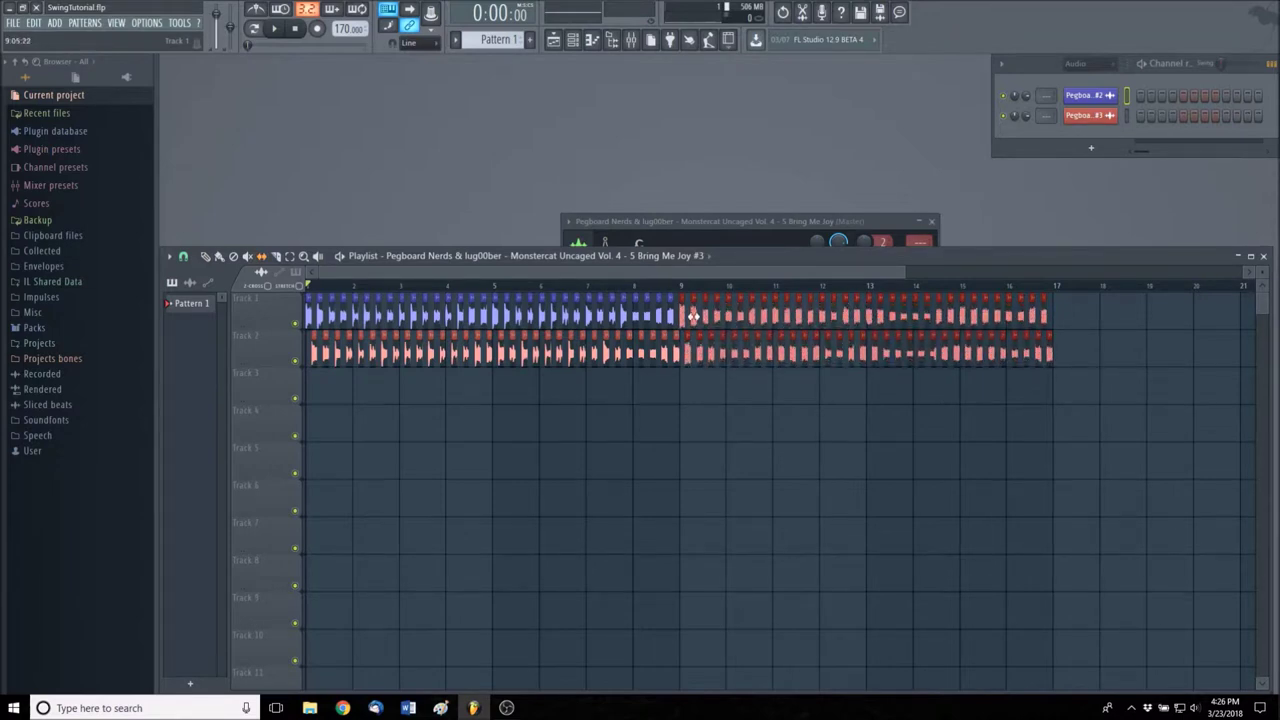
Step: Copy the clips of bars 9 to 16 on both tracks into bars 17 to 24
scroll(785, 298, "right", 5)
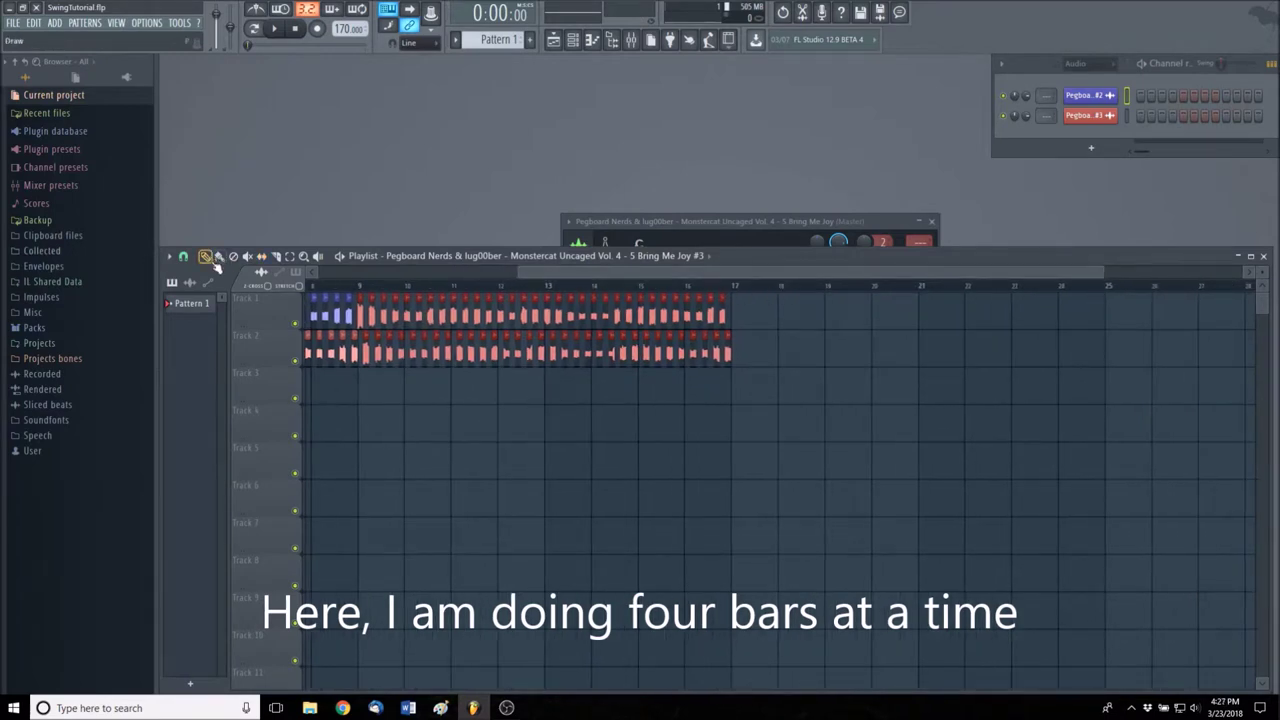
left_click_drag(360, 313, 734, 315)
left_click_drag(638, 275, 789, 288)
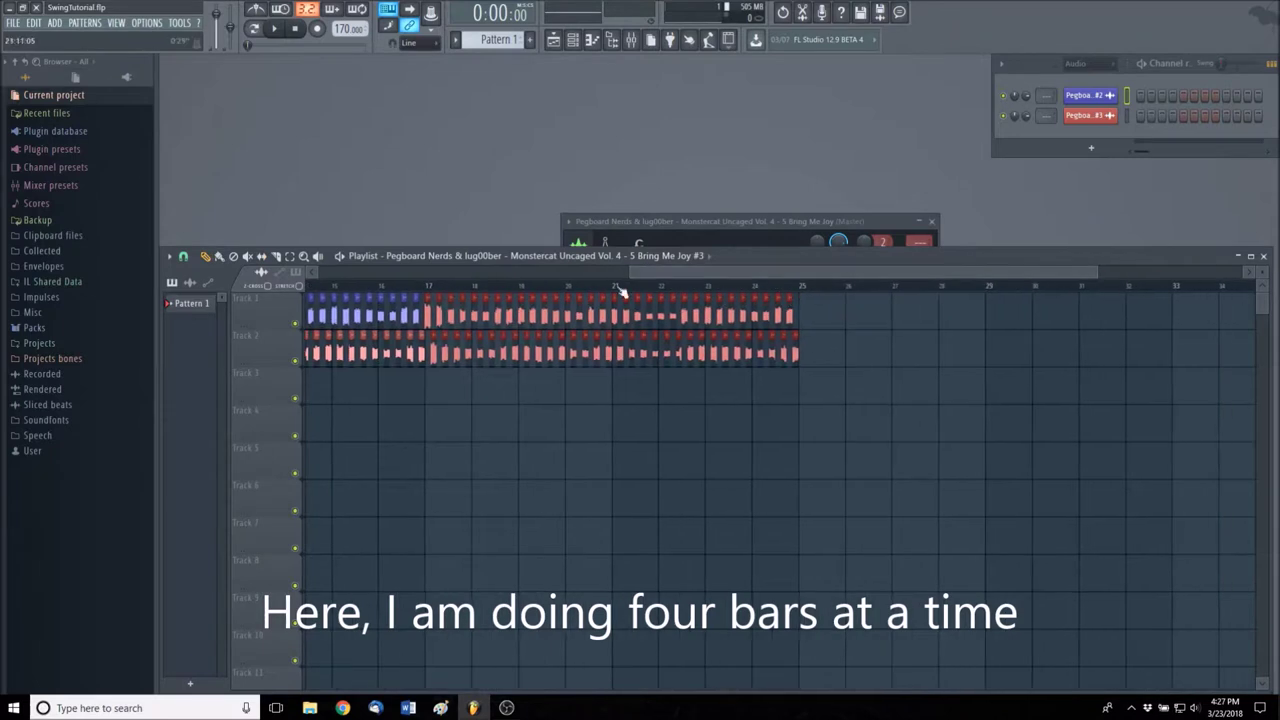
Step: Slip the audio in bars 17 to 24 eight bars to the left and play back the transition from bar 16
key("s")
left_click_drag(789, 316, 427, 318)
left_click(386, 287)
left_click(275, 28)
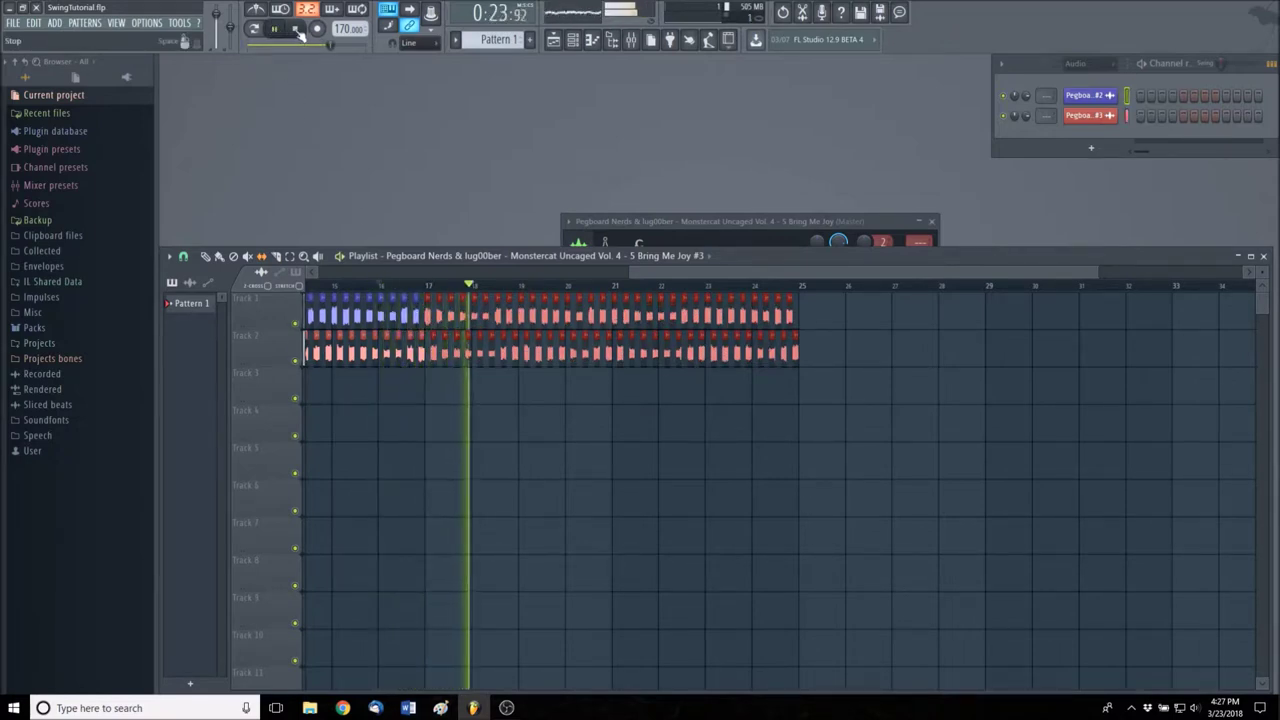
left_click(296, 30)
Step: Copy the clips of bars 17 to 24 on both tracks into bars 25 to 32
left_click(205, 256)
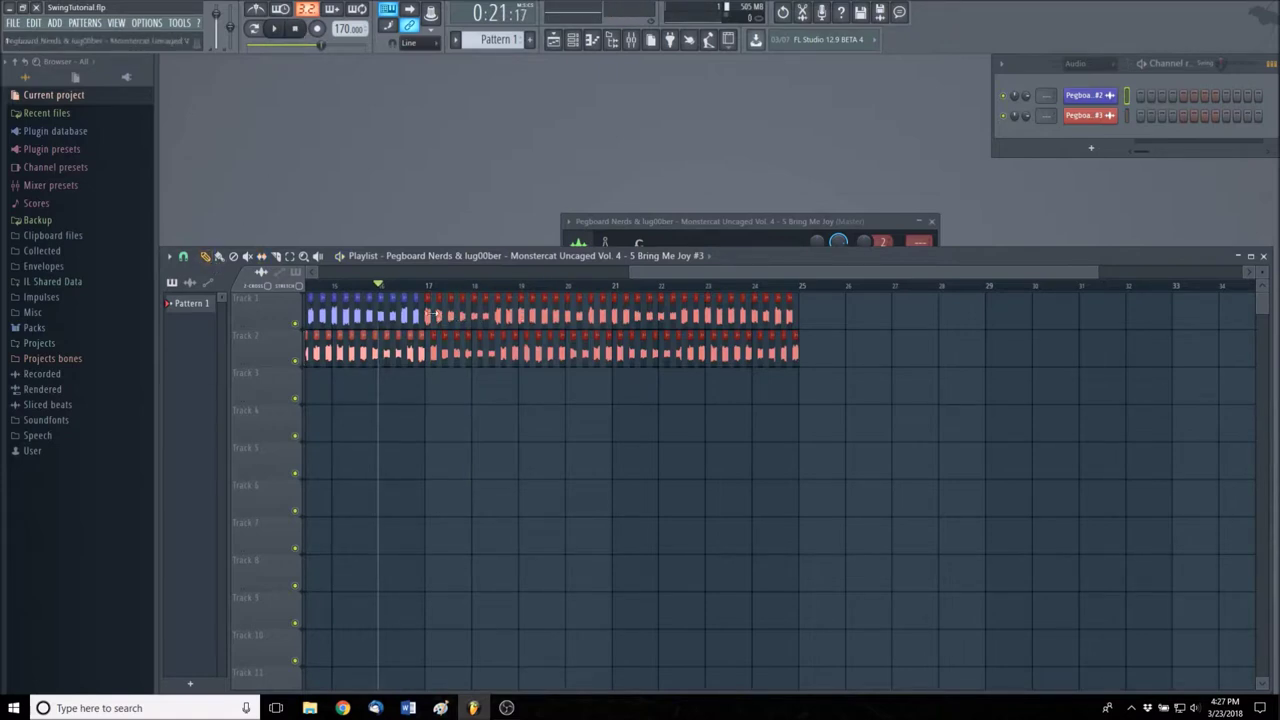
left_click_drag(427, 316, 811, 326)
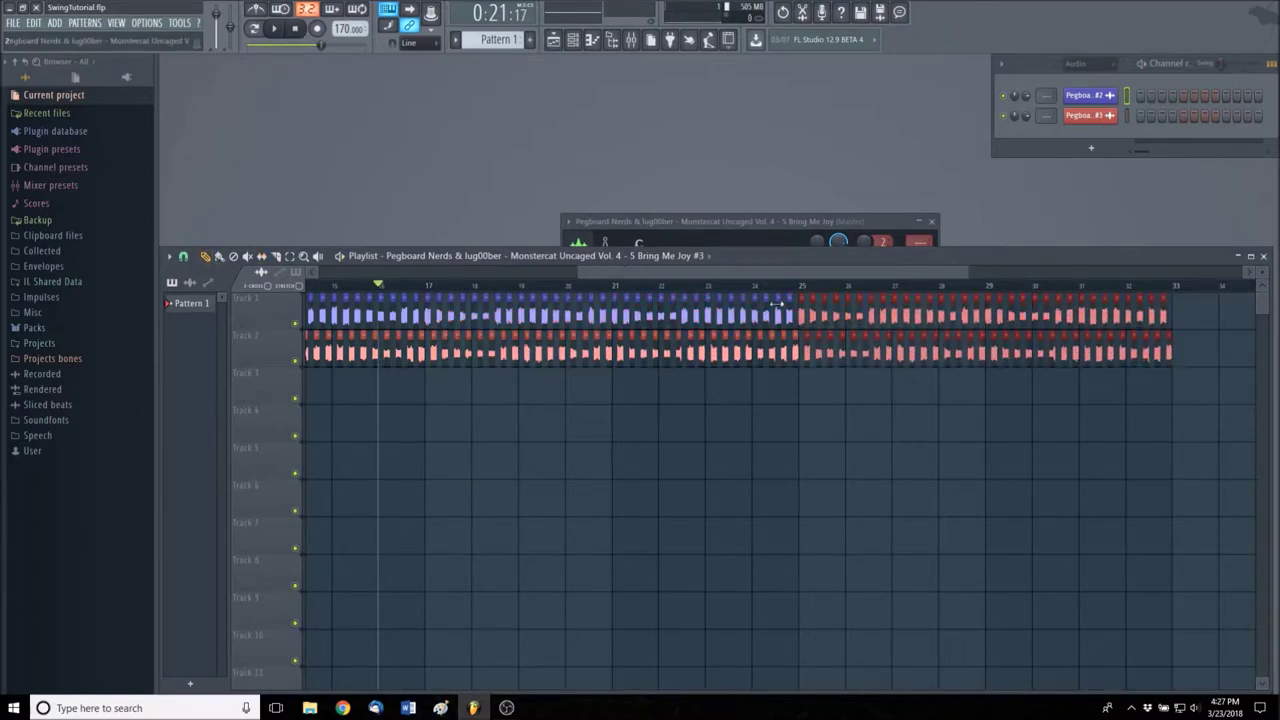
Step: Slip the audio in bars 25 to 32 eight bars to the left and play back the transition into bar 25
left_click_drag(720, 275, 815, 281)
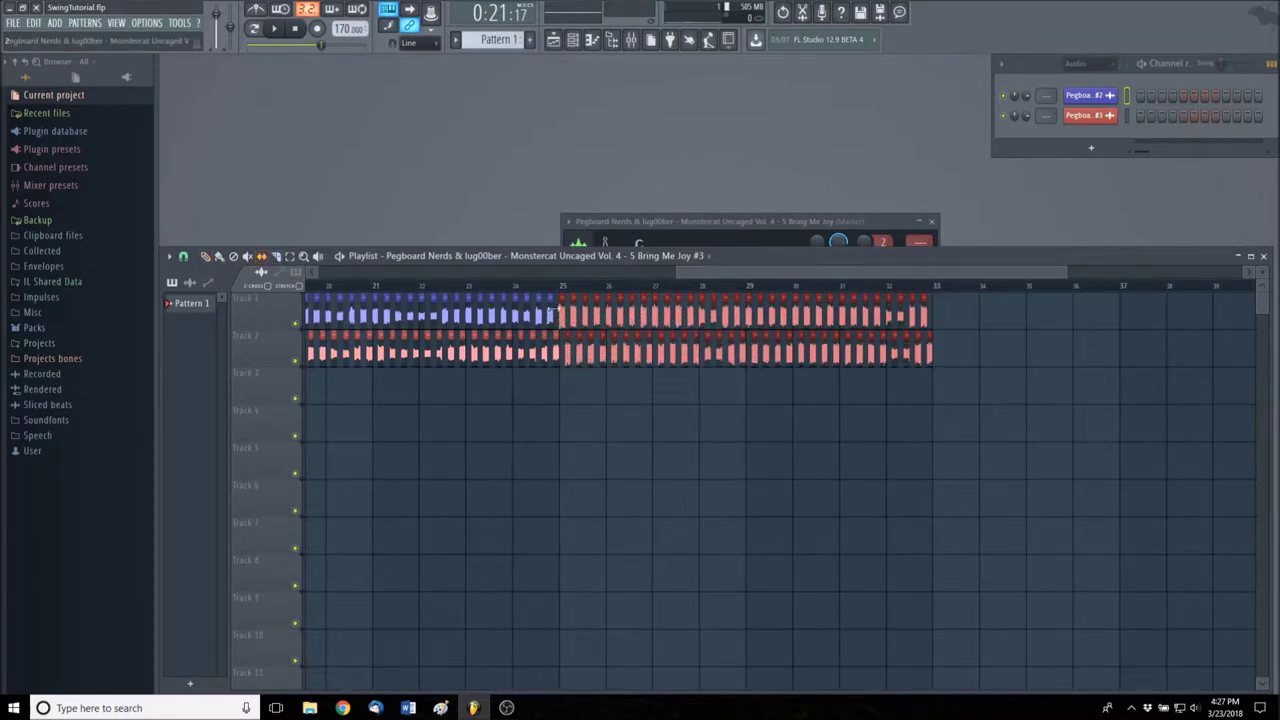
left_click(274, 28)
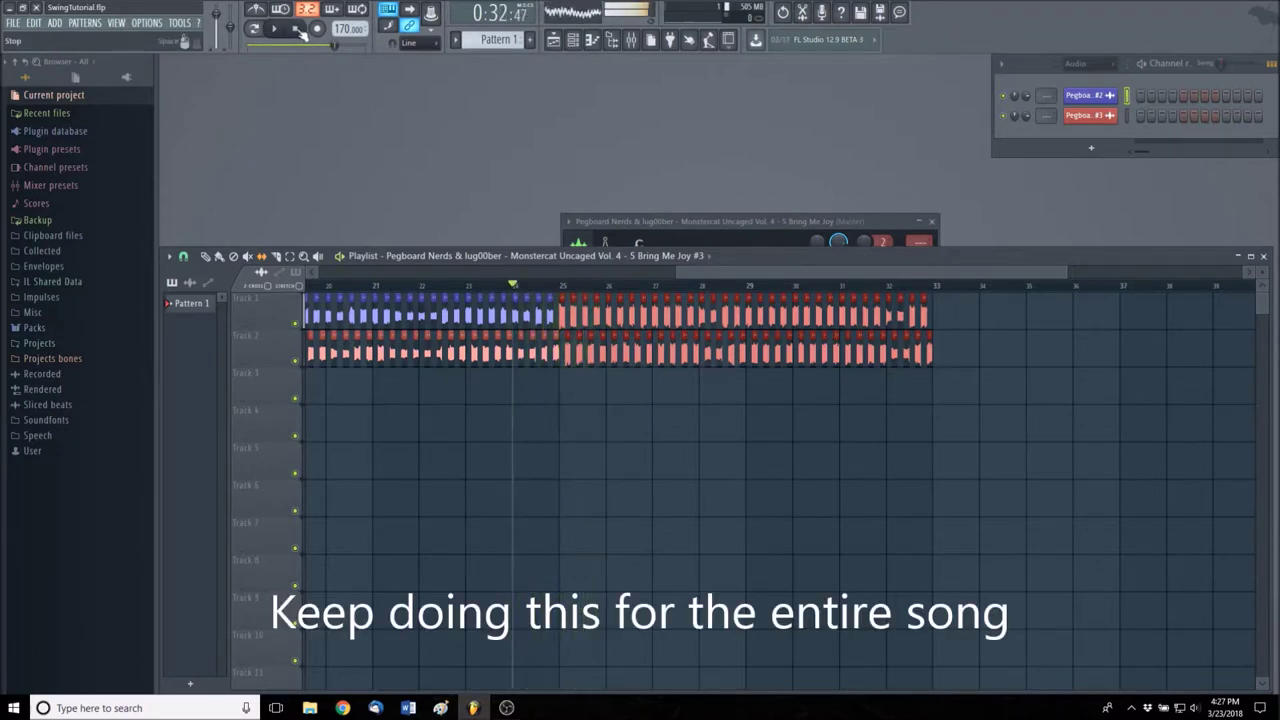
left_click(297, 29)
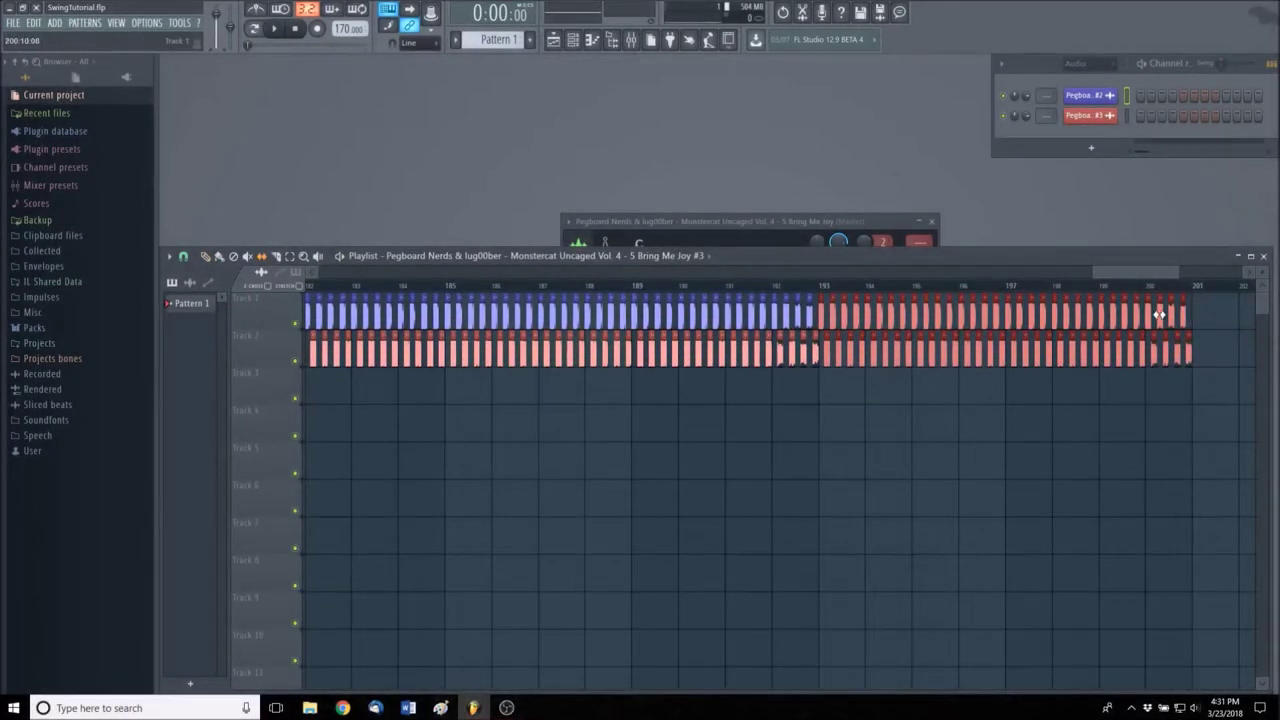
Step: Slip the audio in bars 193 to 200 eight bars to the left and play back the song's ending from bar 192
left_click_drag(1159, 315, 826, 315)
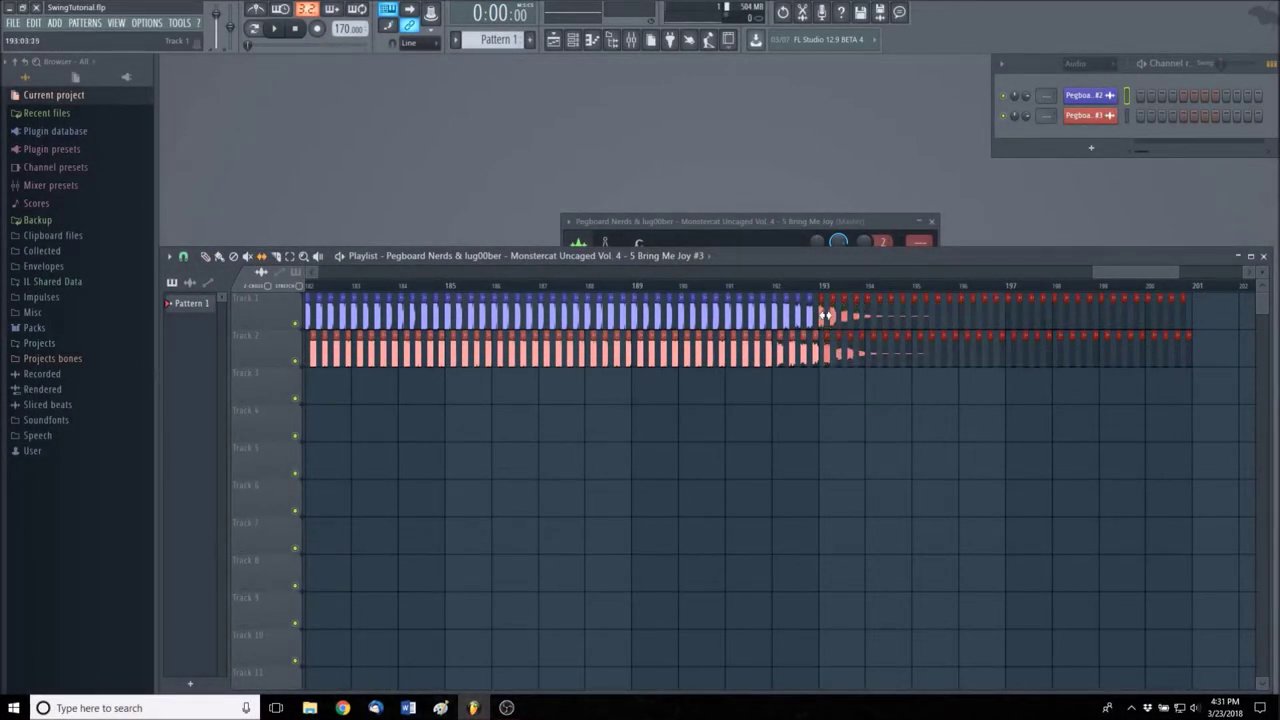
left_click(769, 287)
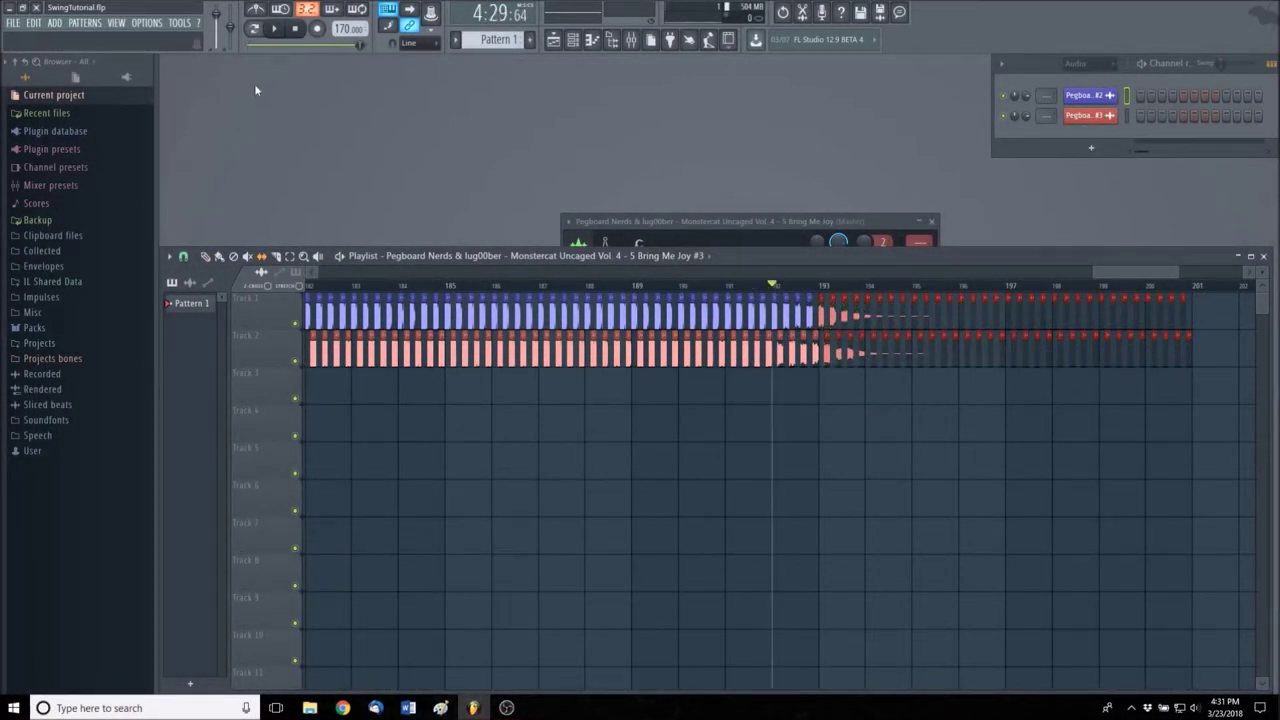
left_click(276, 29)
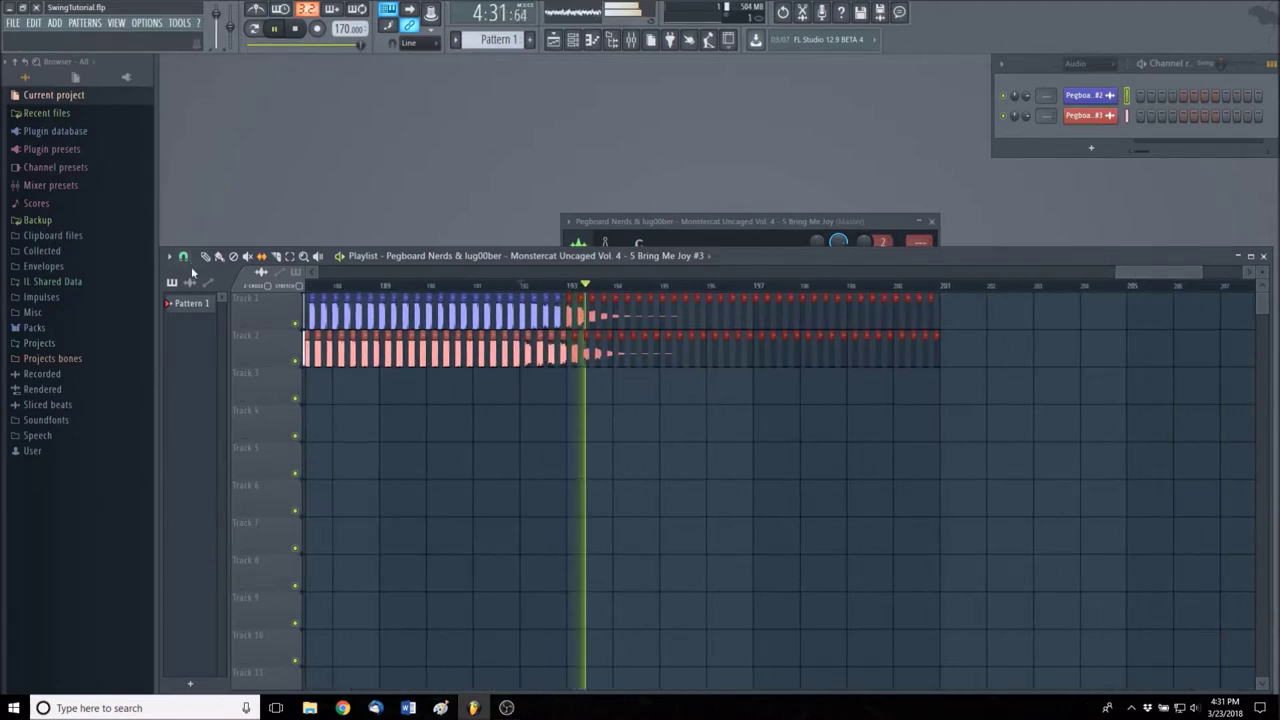
left_click(295, 29)
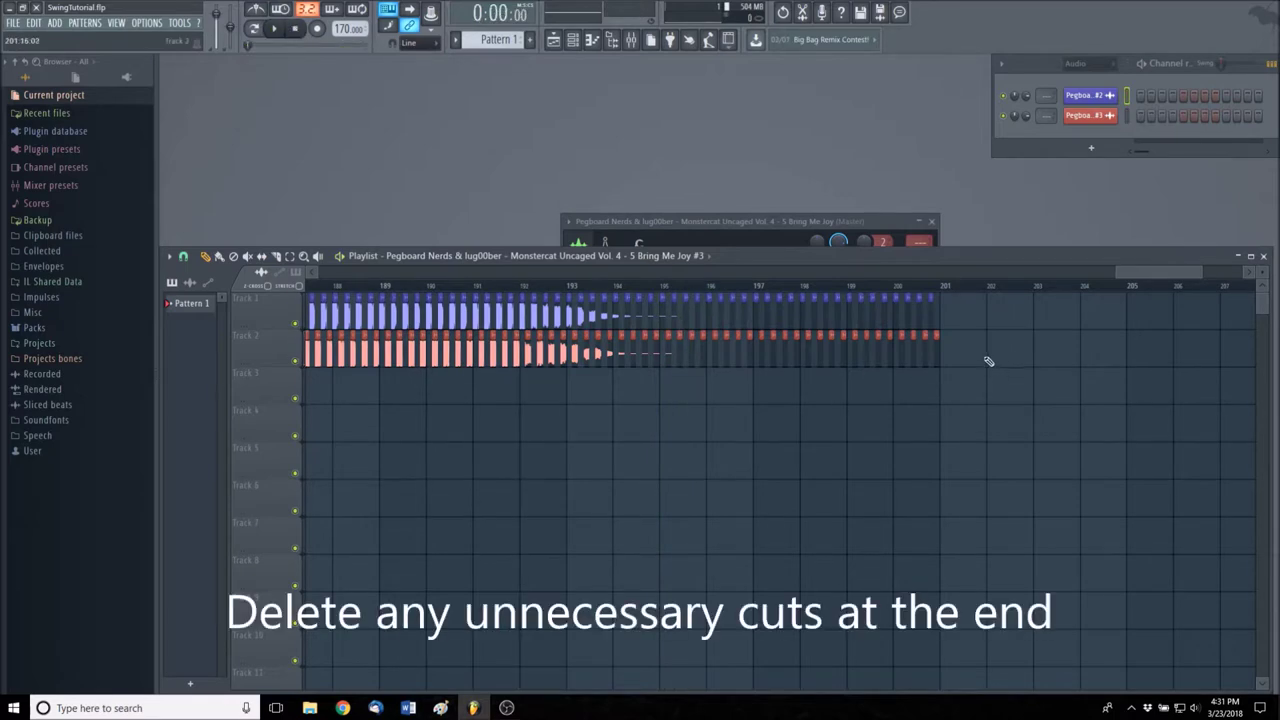
Step: Delete the silent clips on both tracks after the fade-out in bar 195
mouse_move(946, 341)
left_mouse_down()
mouse_move(866, 318)
mouse_move(737, 325)
mouse_move(780, 358)
mouse_move(913, 364)
left_mouse_up()
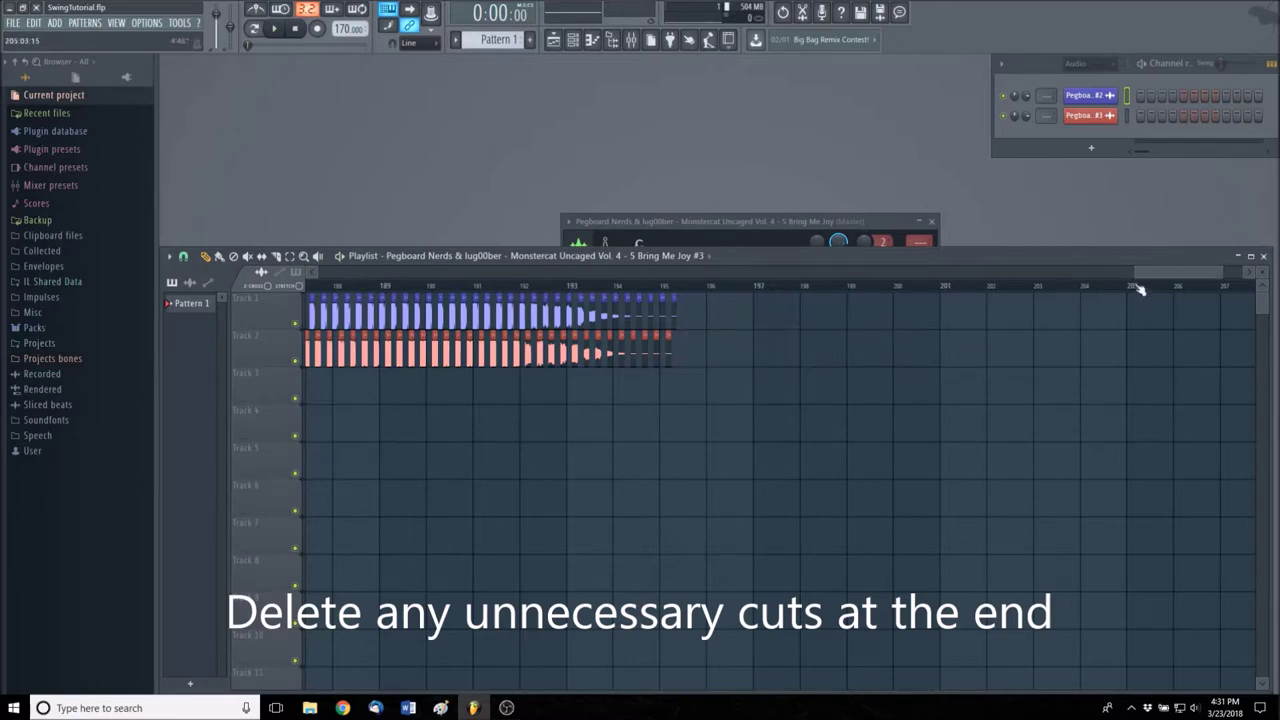
left_click_drag(1150, 272, 324, 273)
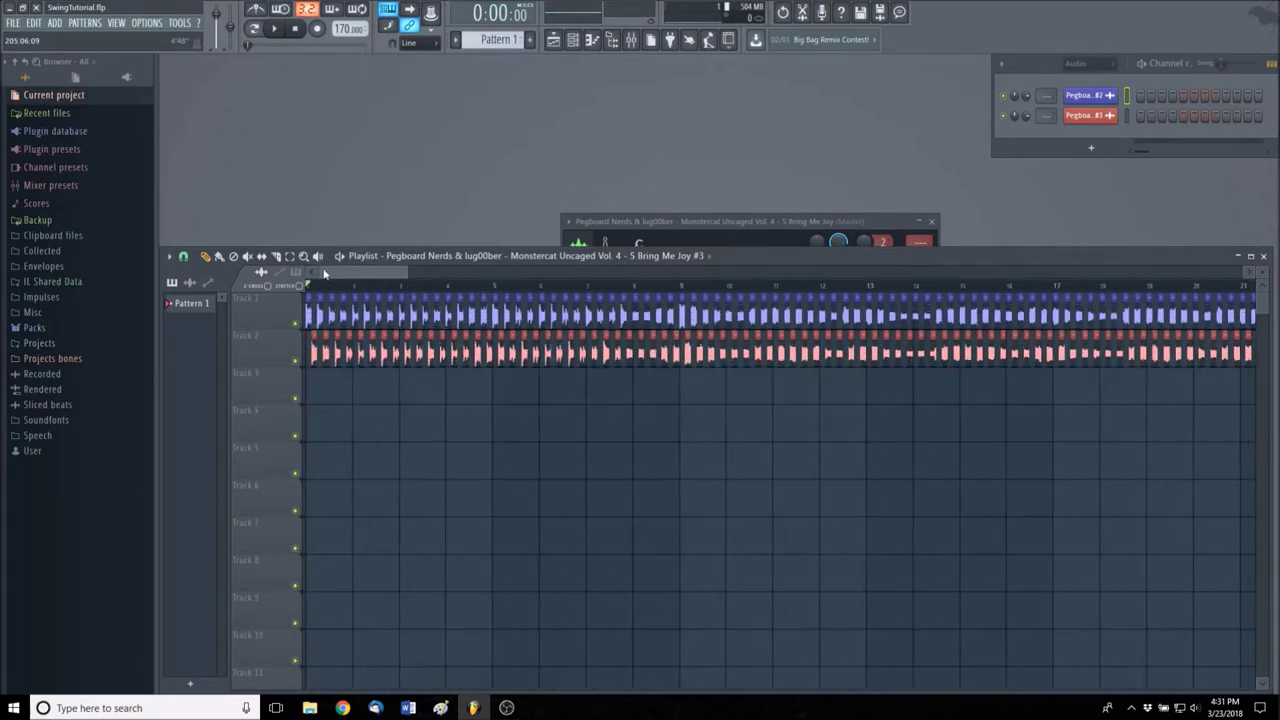
left_click_drag(404, 271, 1188, 292)
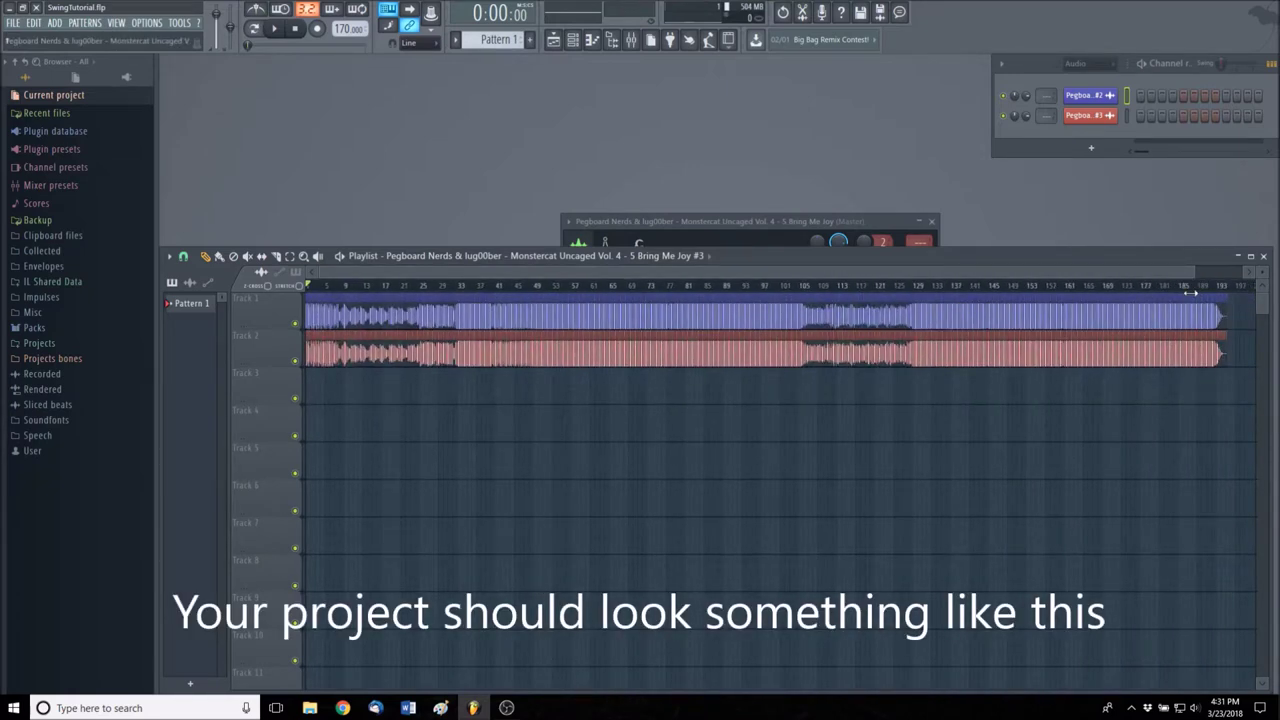
Step: With snap set to 1/2 beat, add a time marker named "1/2" at the midpoint of the first beat
left_click_drag(1193, 272, 373, 273)
left_click_drag(341, 274, 323, 275)
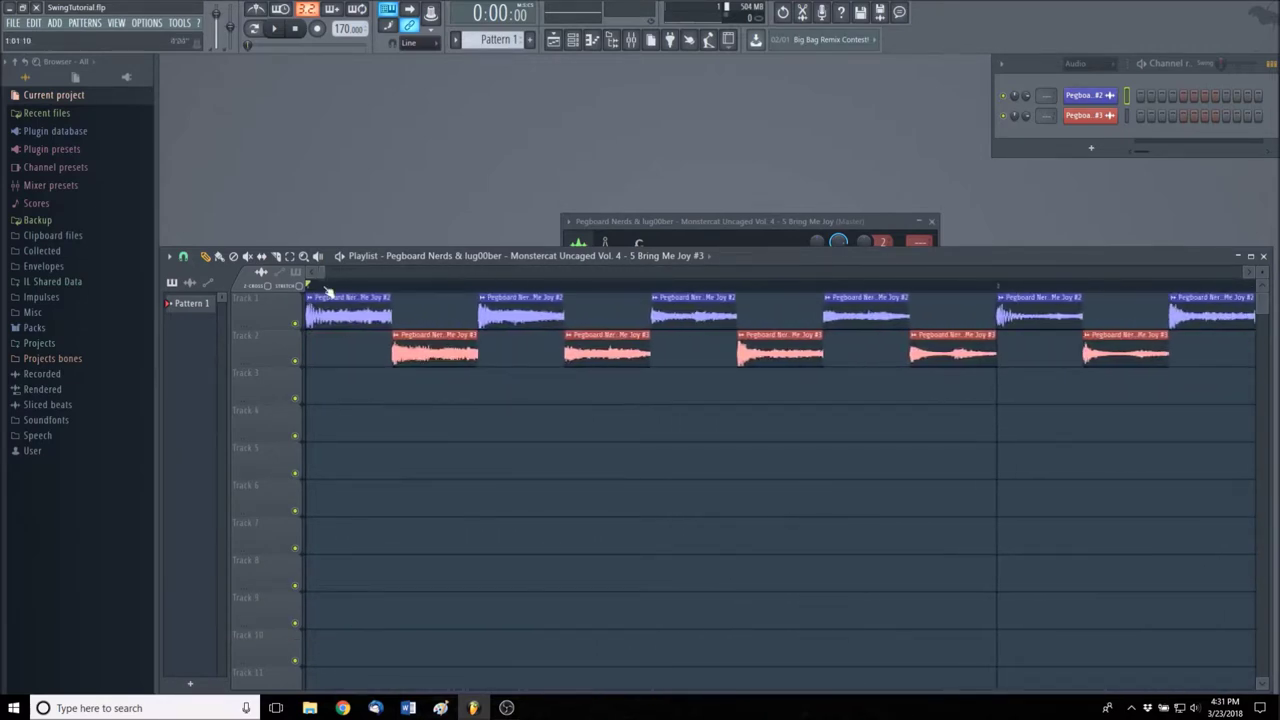
left_click(184, 258)
left_click(205, 435)
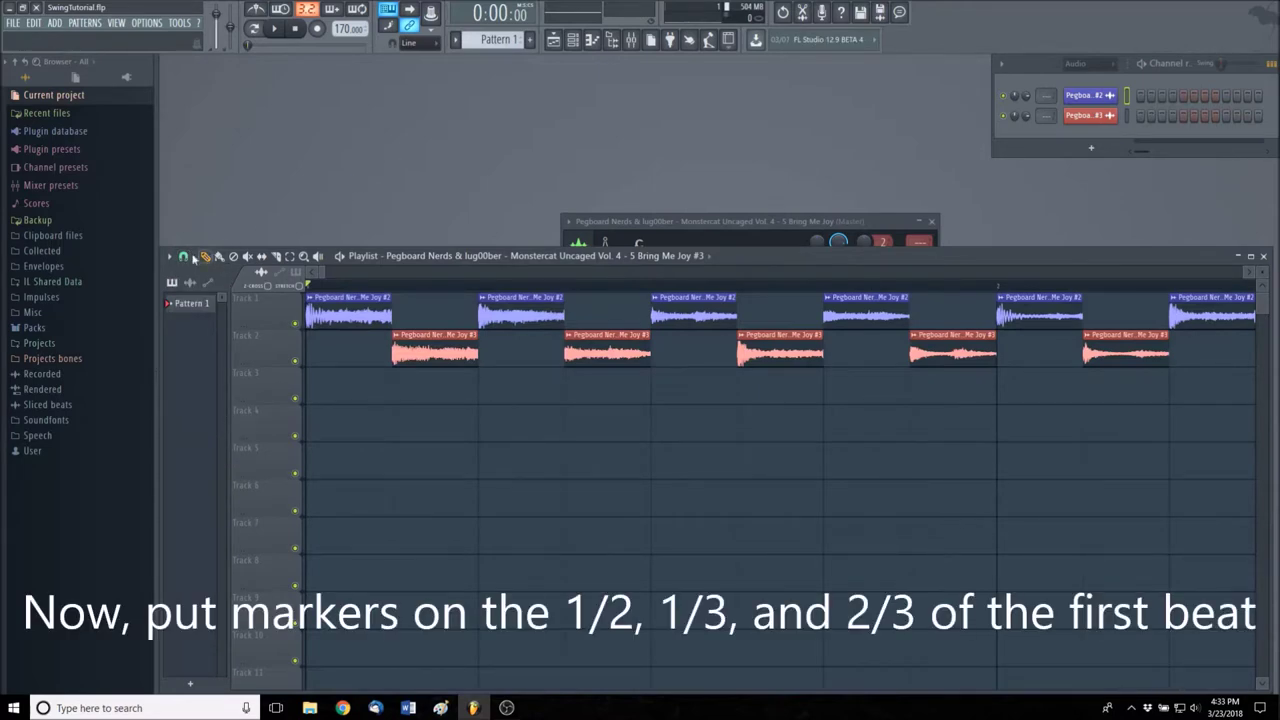
left_click(170, 257)
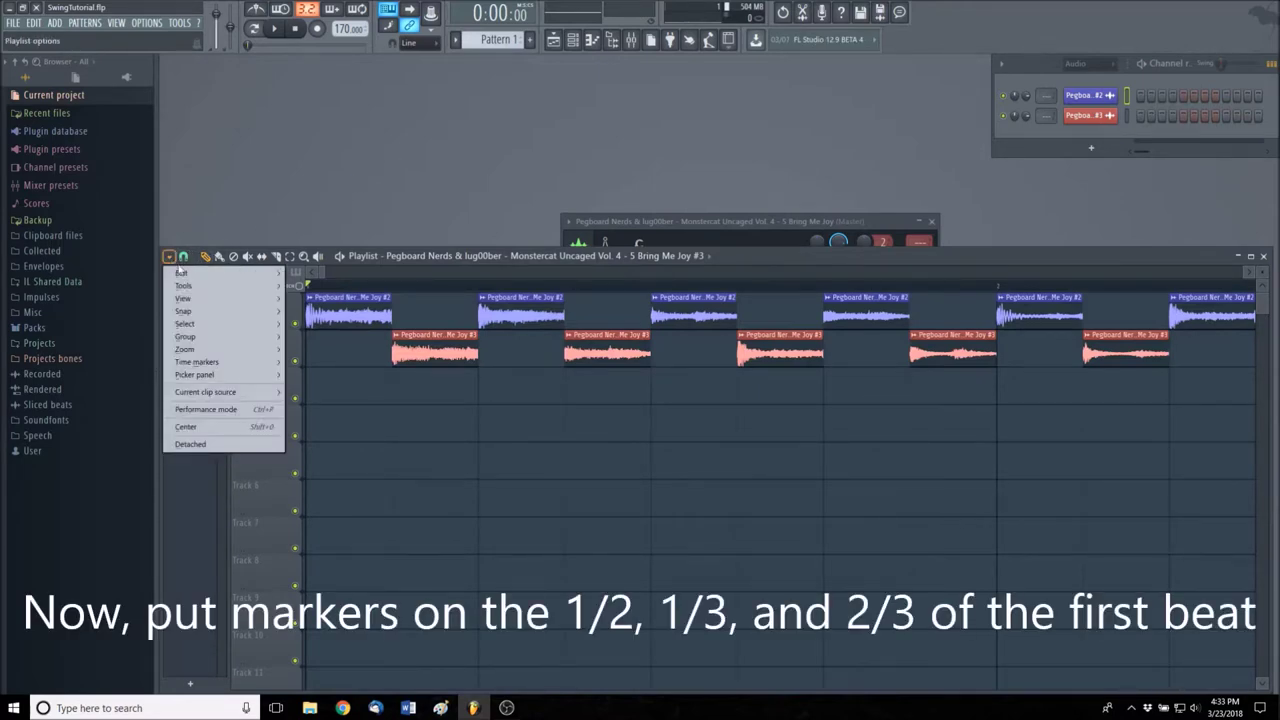
mouse_move(240, 362)
left_click(302, 362)
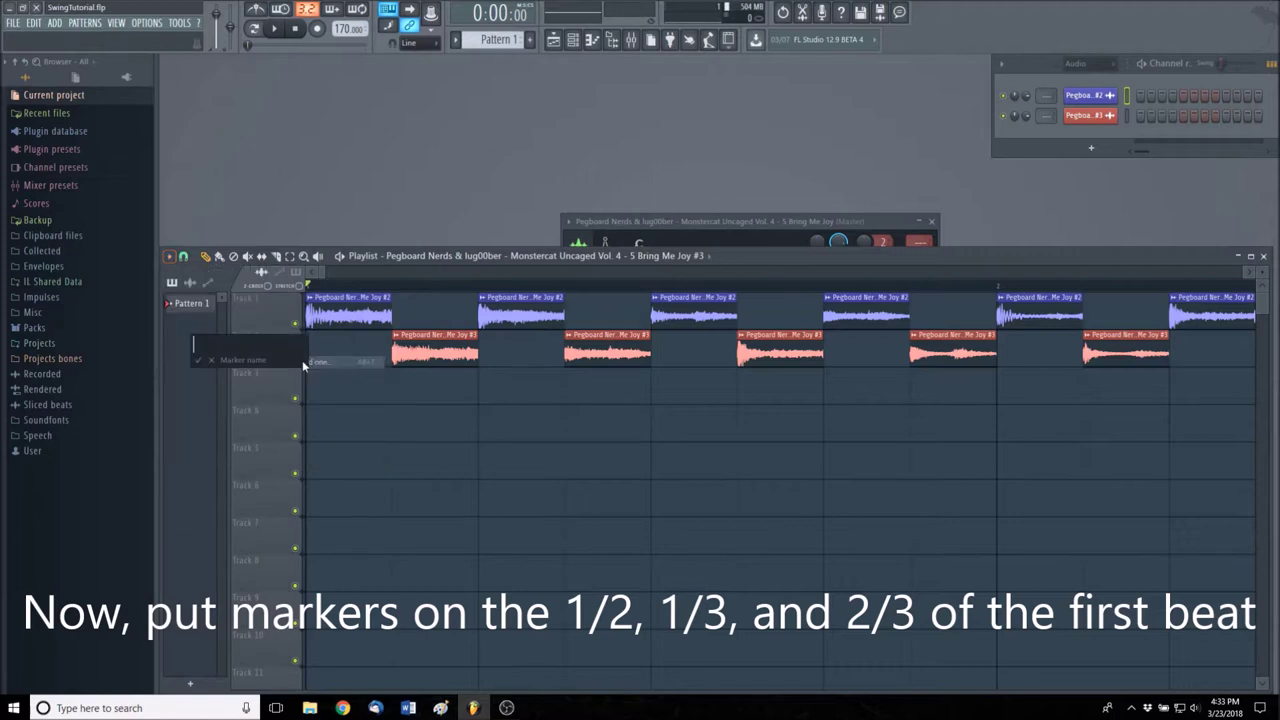
type("1/2")
key("Return")
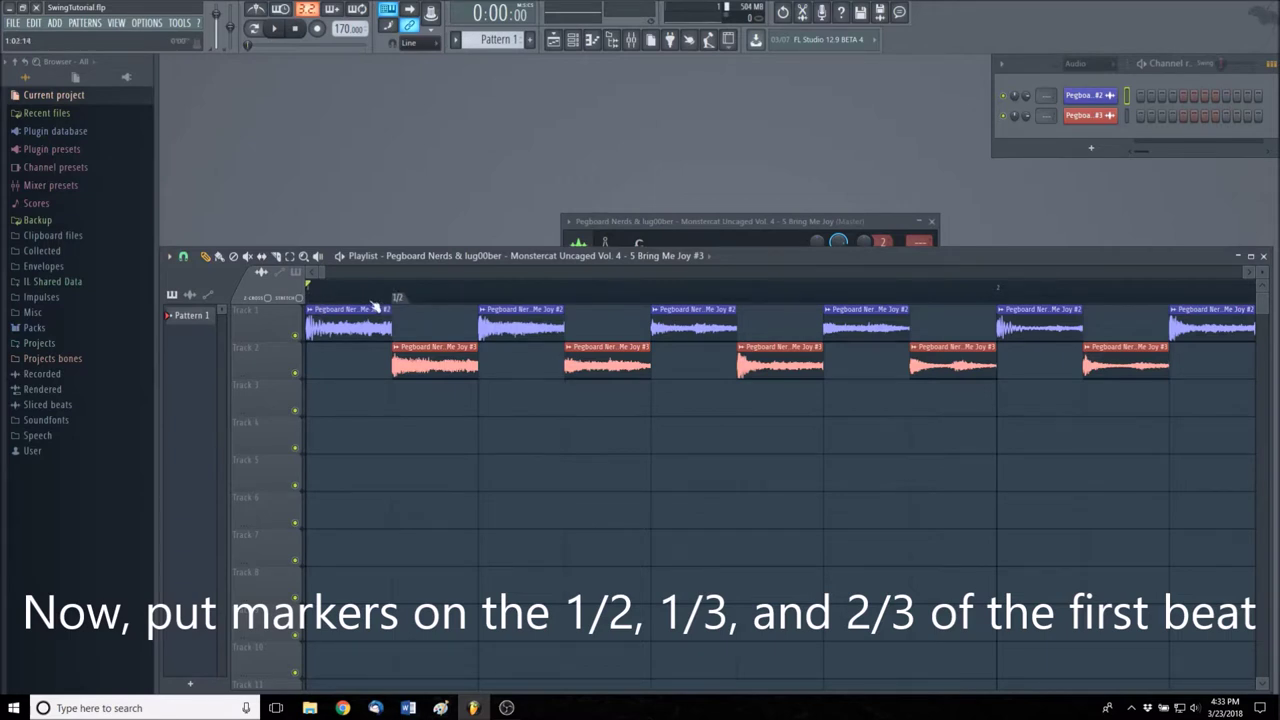
Step: With snap set to 1/3 beat, add a time marker named "1/3" one third into the first beat
left_click(183, 257)
left_click(204, 422)
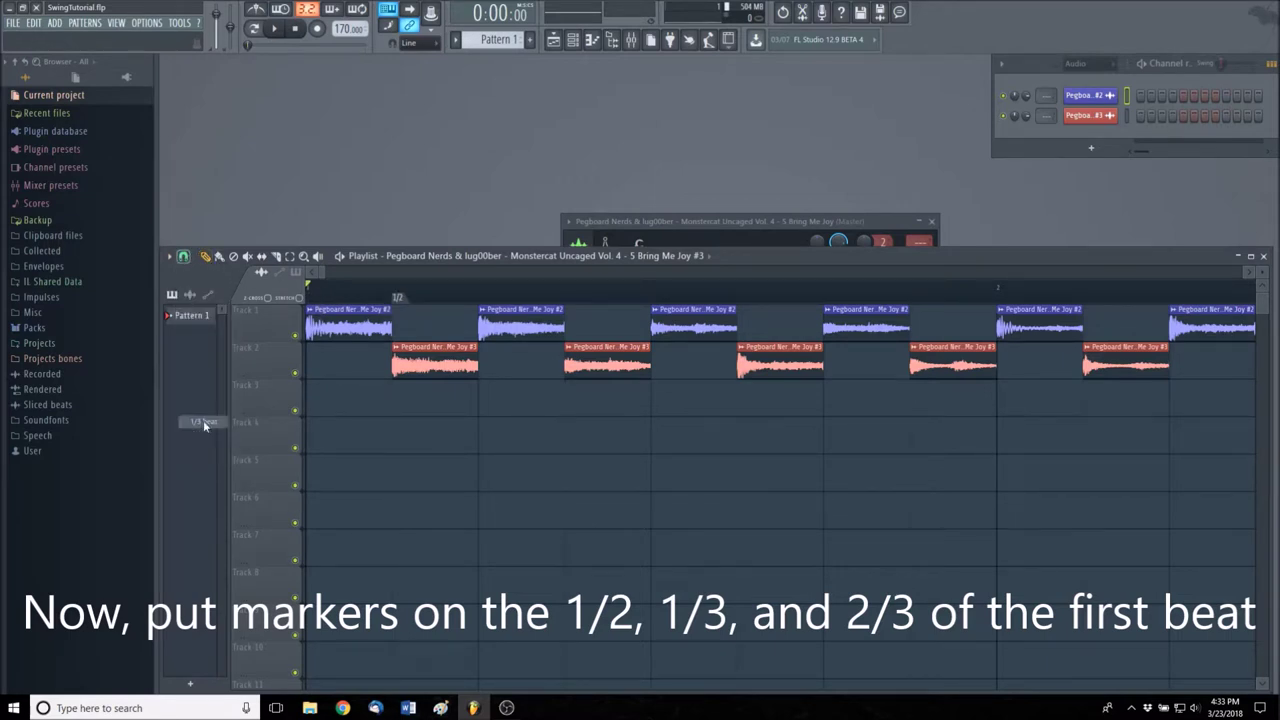
left_click(170, 257)
mouse_move(255, 364)
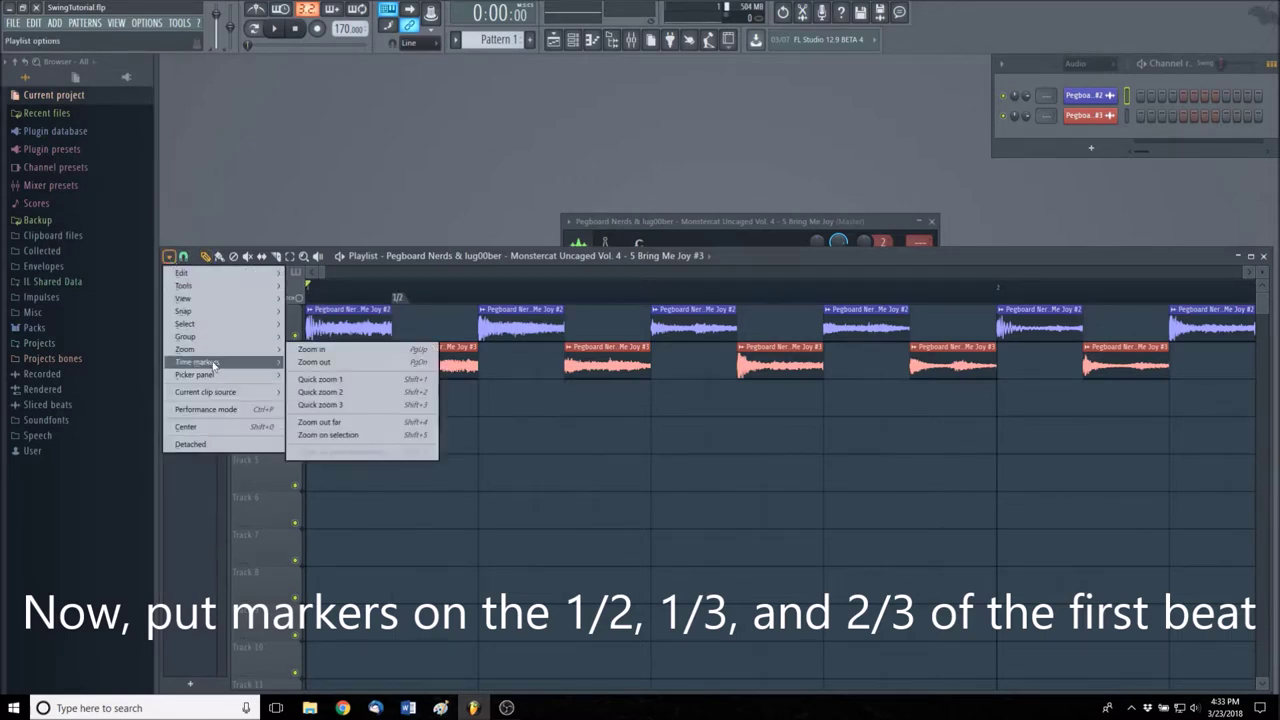
left_click(312, 363)
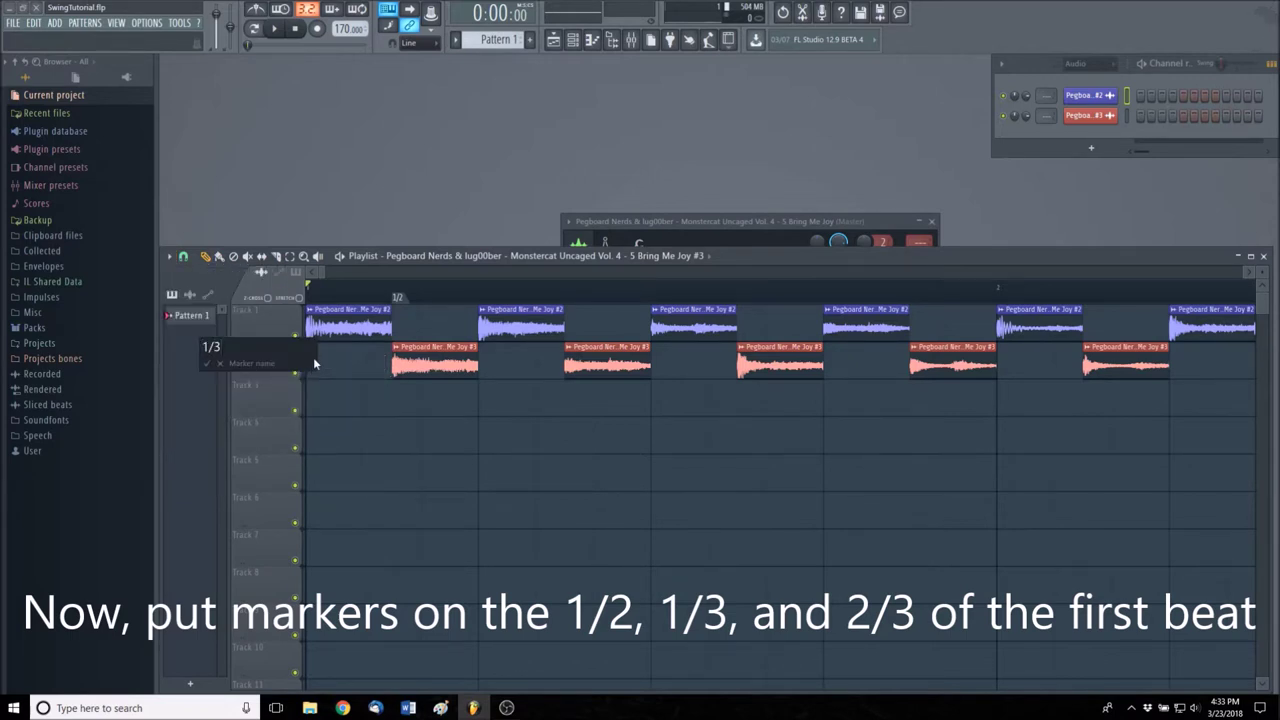
type("1/3")
key("Return")
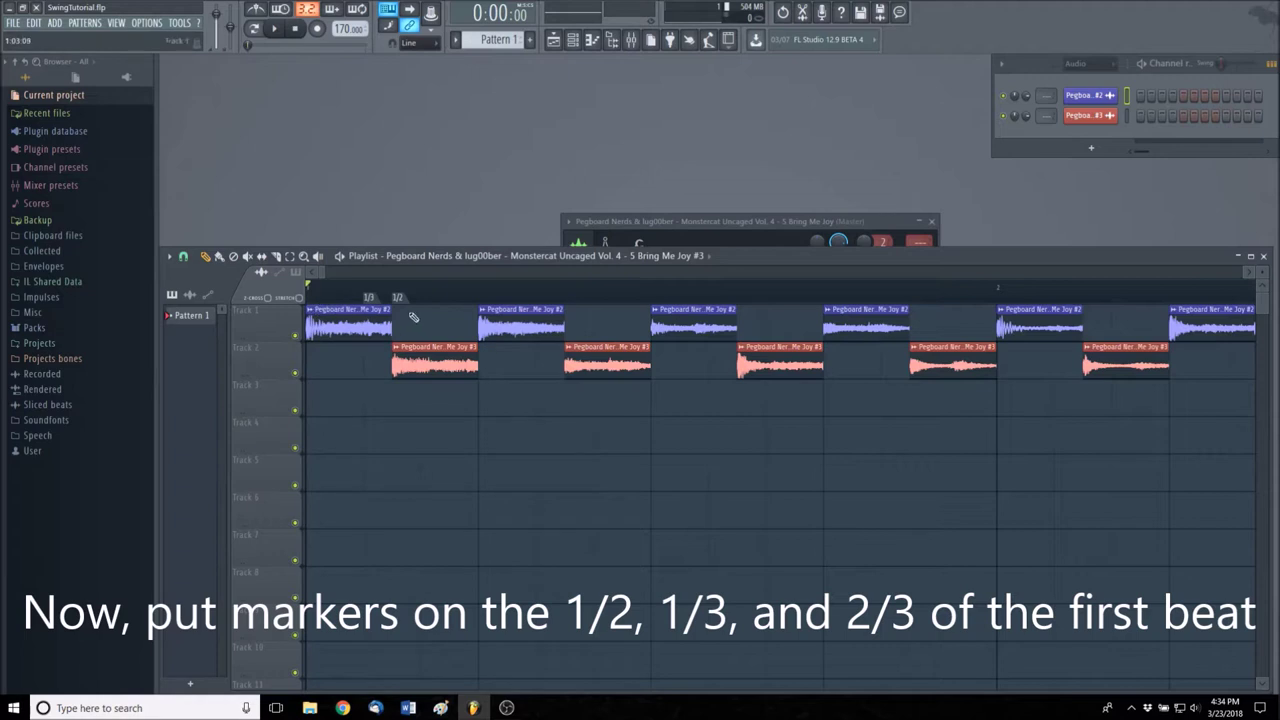
Step: Add a time marker named "2/3" two thirds into the first beat
left_click(170, 257)
mouse_move(204, 362)
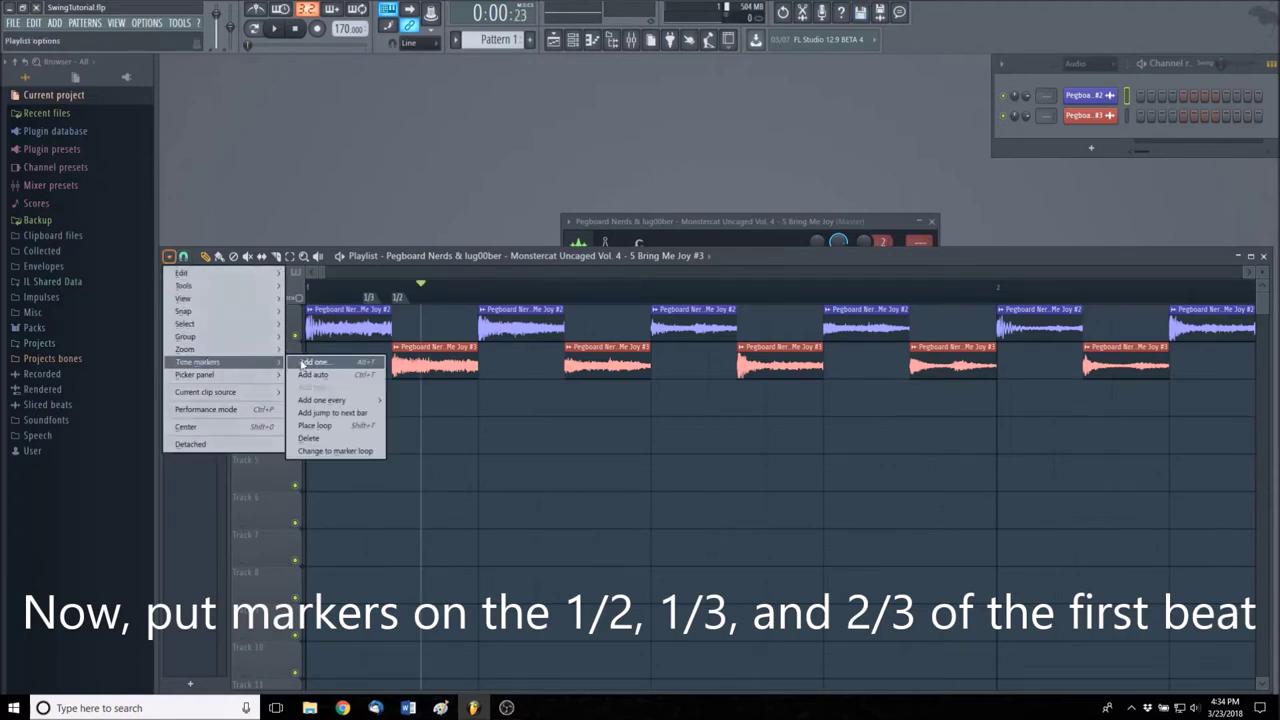
left_click(305, 362)
type("2/3")
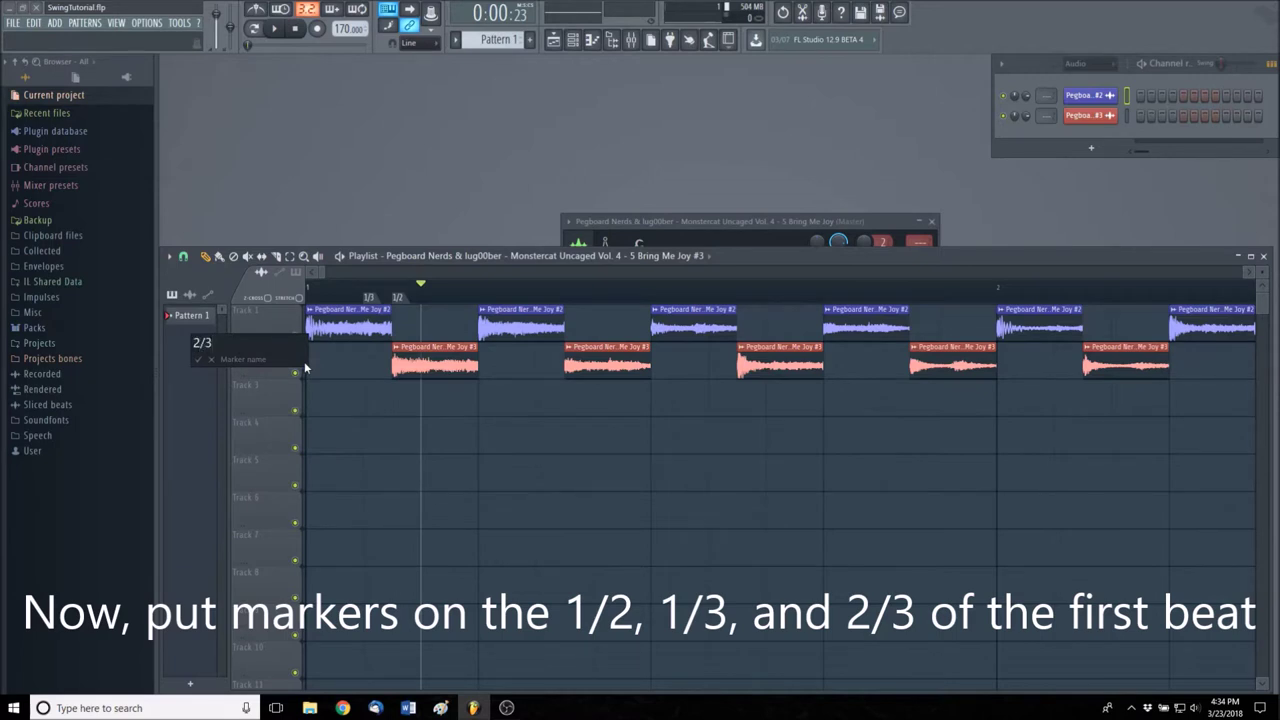
key("Return")
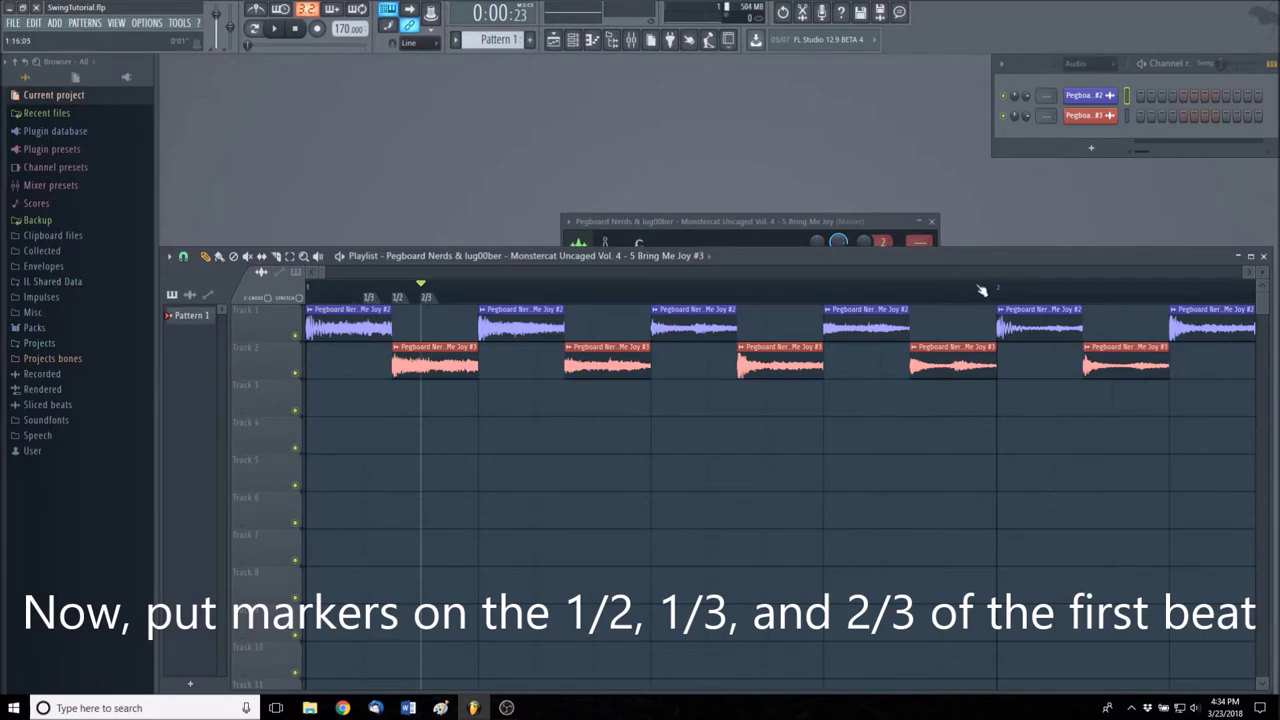
scroll(320, 271, "up", 3)
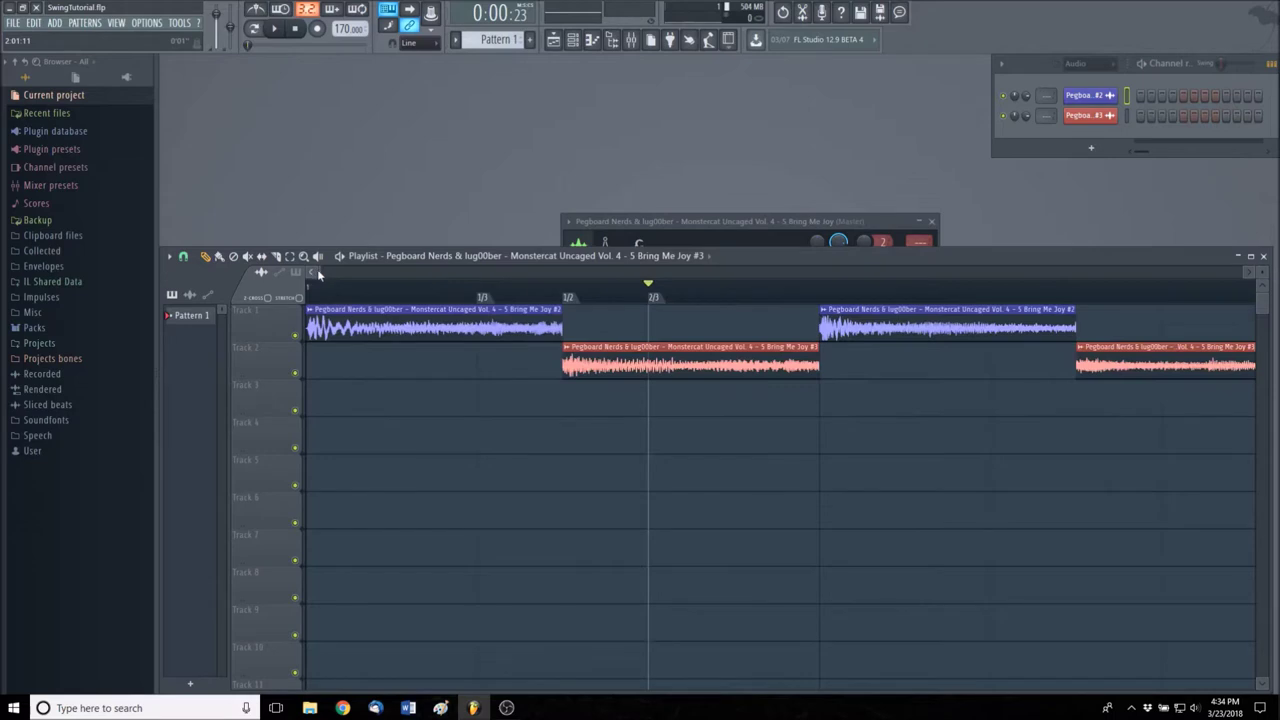
Step: With snapping turned off, stretch the first-half-beat clips on Track 1 so they end at the 2/3 marker position
left_click(184, 258)
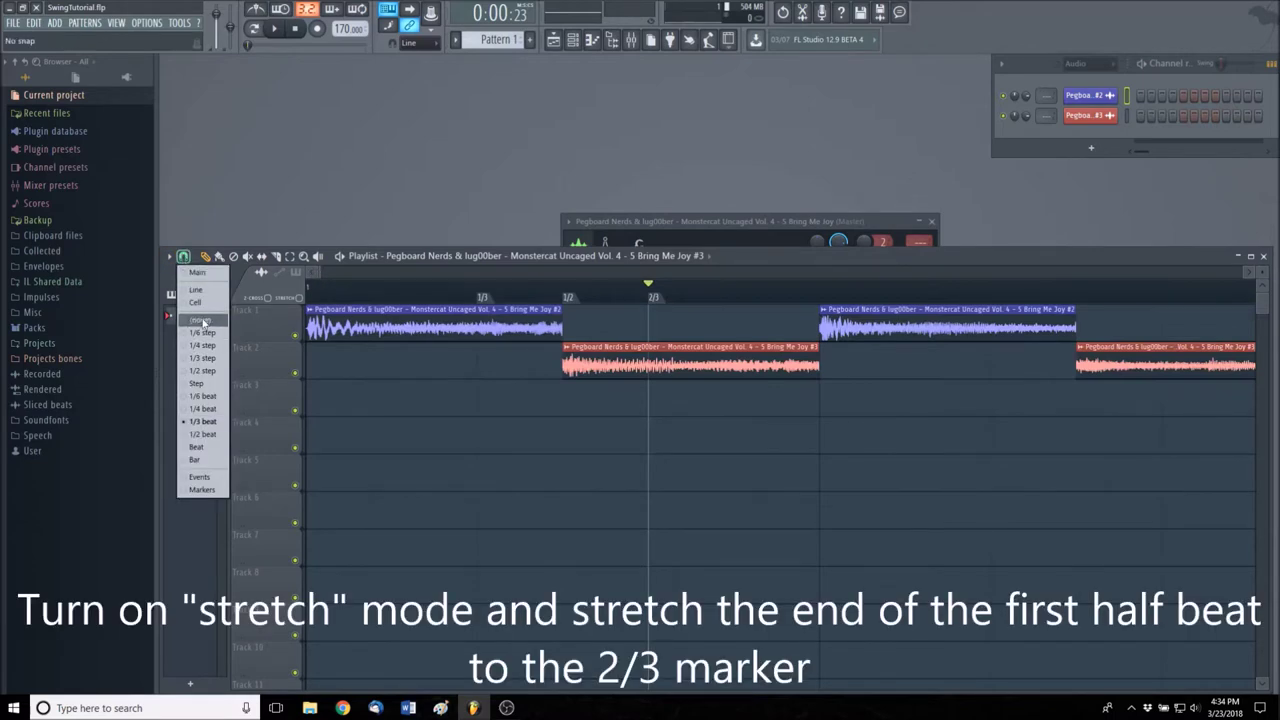
left_click(201, 320)
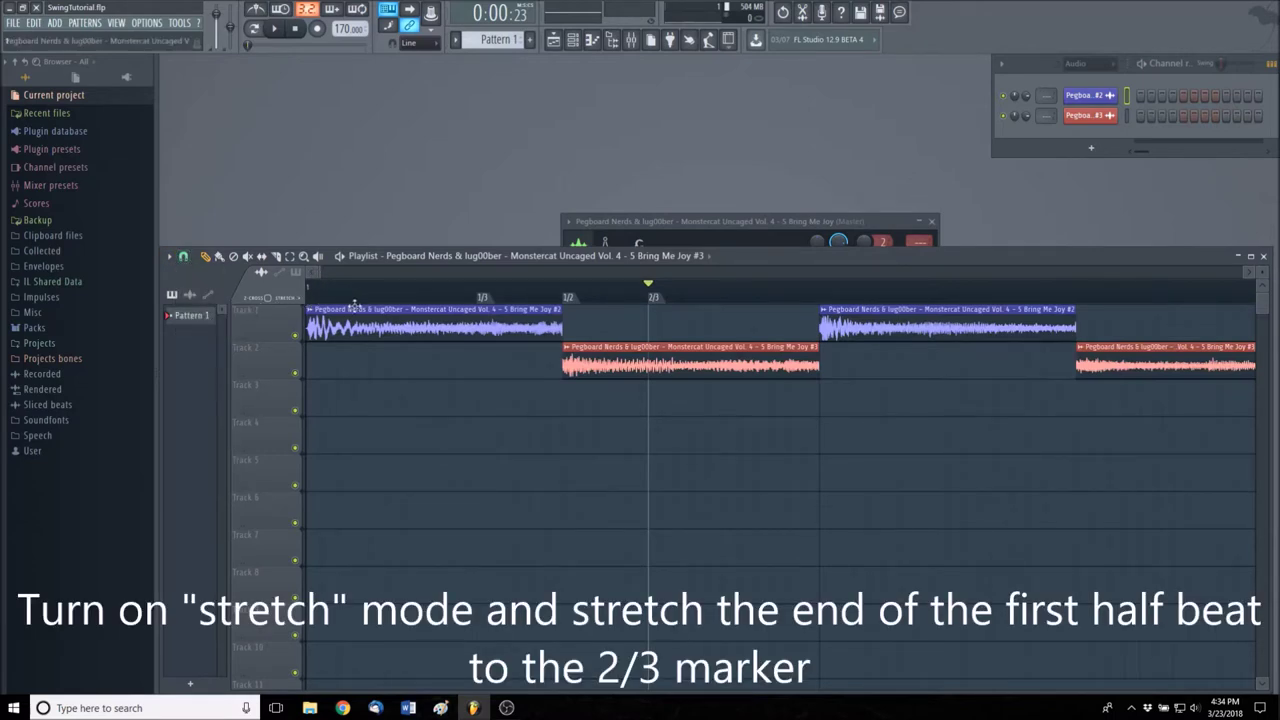
left_click_drag(561, 318, 645, 326)
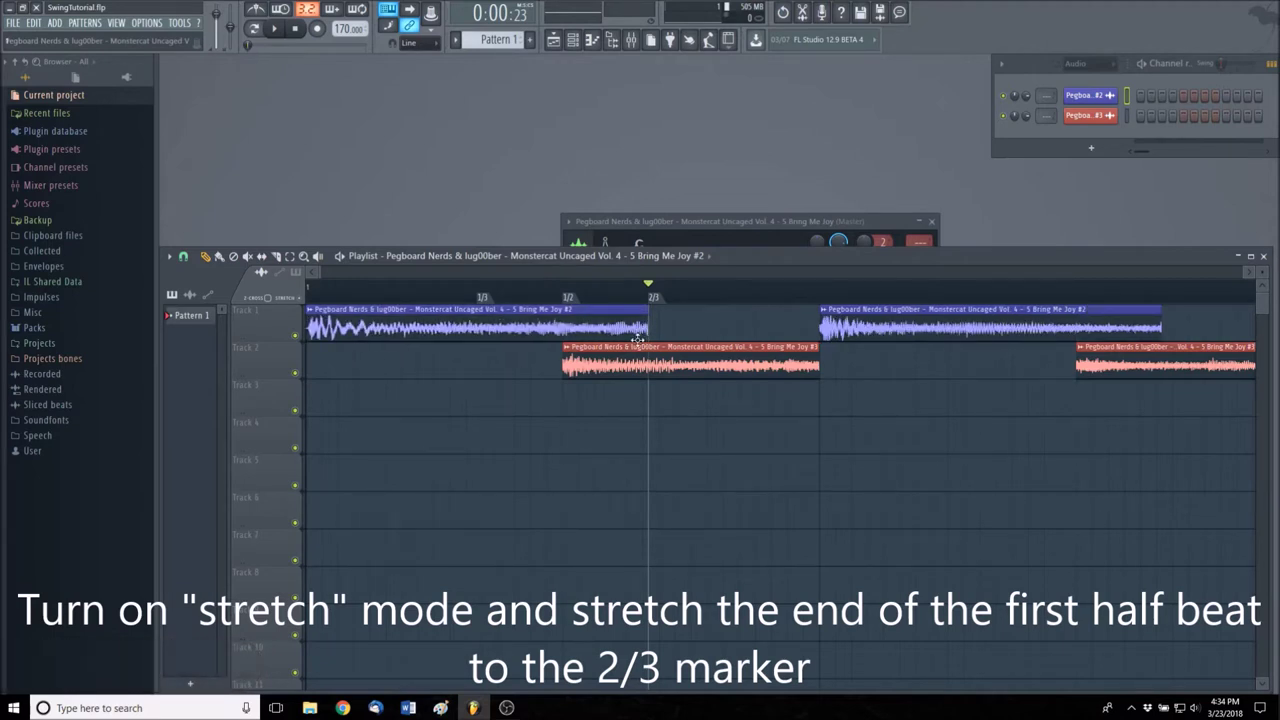
Step: Select all the red clips on Track 2, move them to start at the 2/3 position and time-stretch them to end with the beat
mouse_move(324, 271)
left_mouse_down()
mouse_move(818, 306)
mouse_move(1229, 361)
mouse_move(1114, 375)
left_mouse_up()
left_click_drag(325, 348, 305, 350)
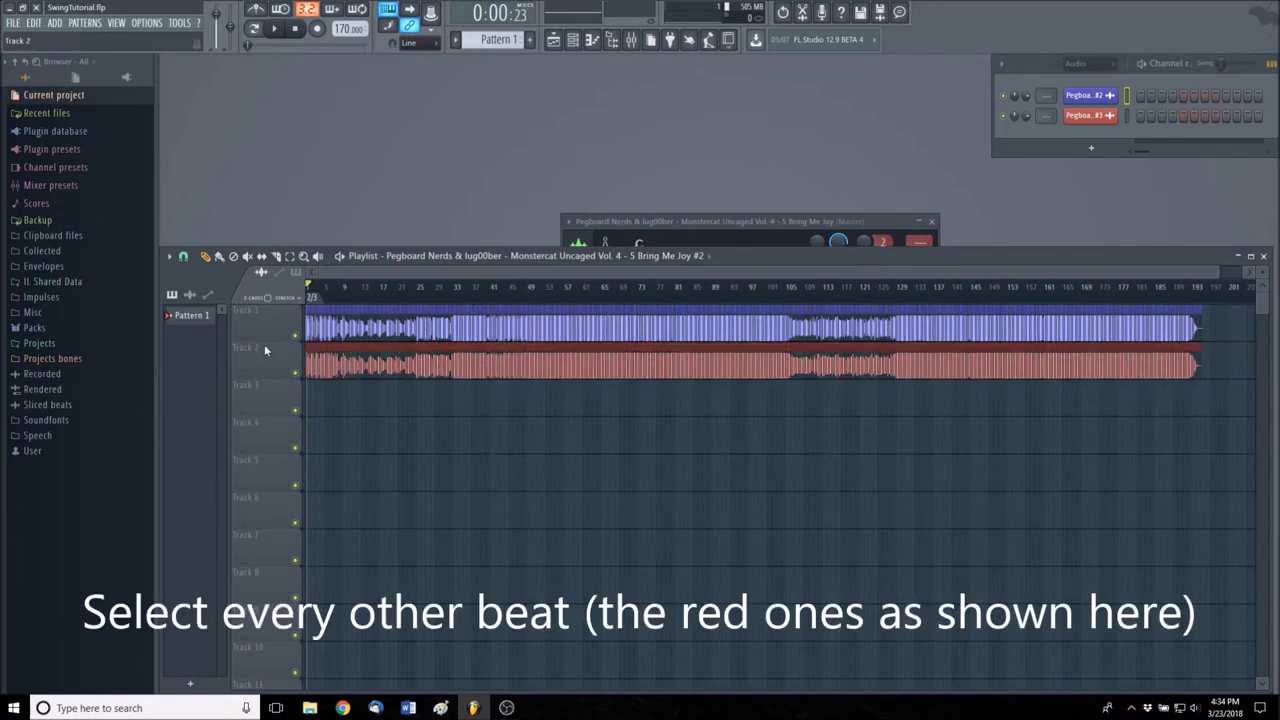
left_click_drag(1218, 272, 312, 283)
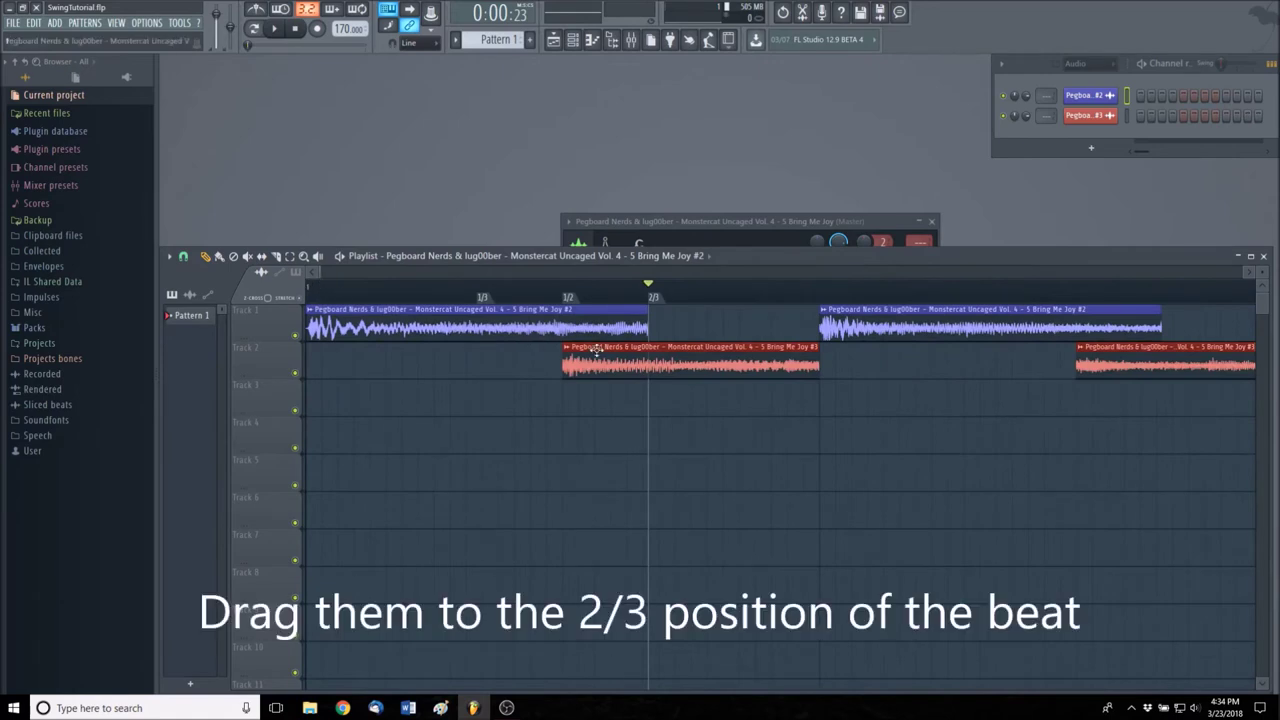
left_click_drag(602, 348, 678, 350)
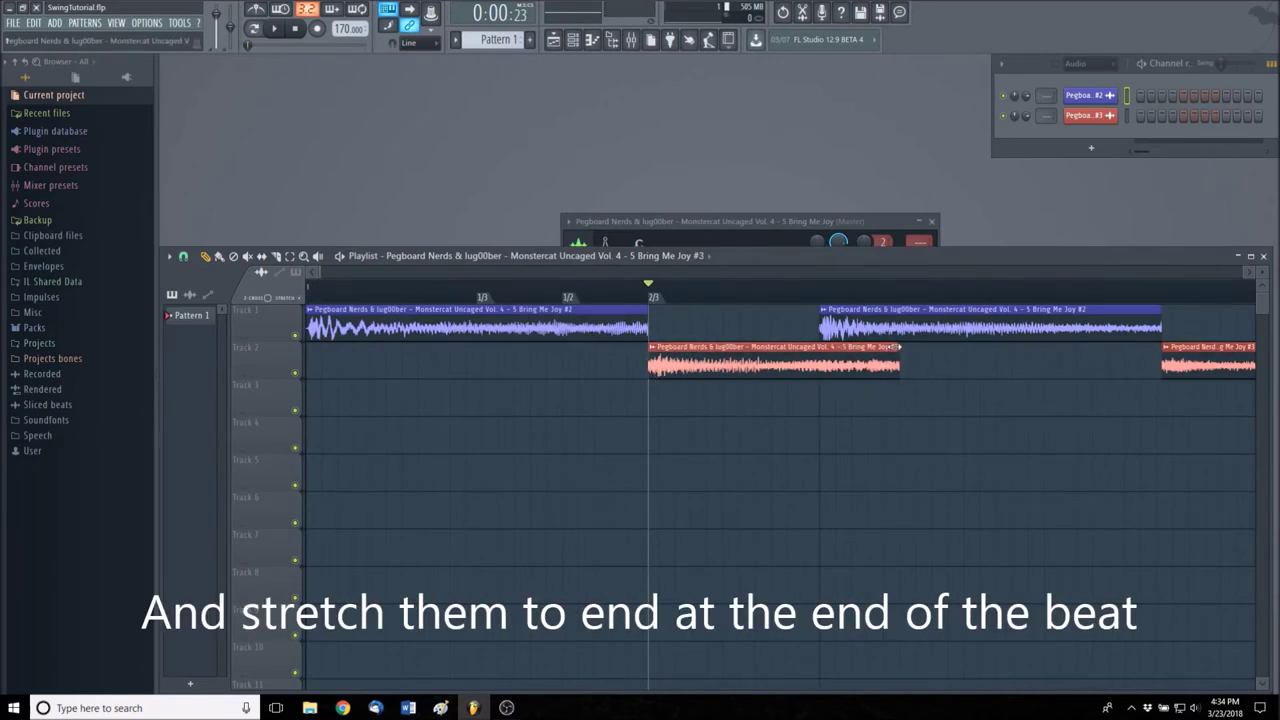
left_click_drag(898, 347, 849, 347)
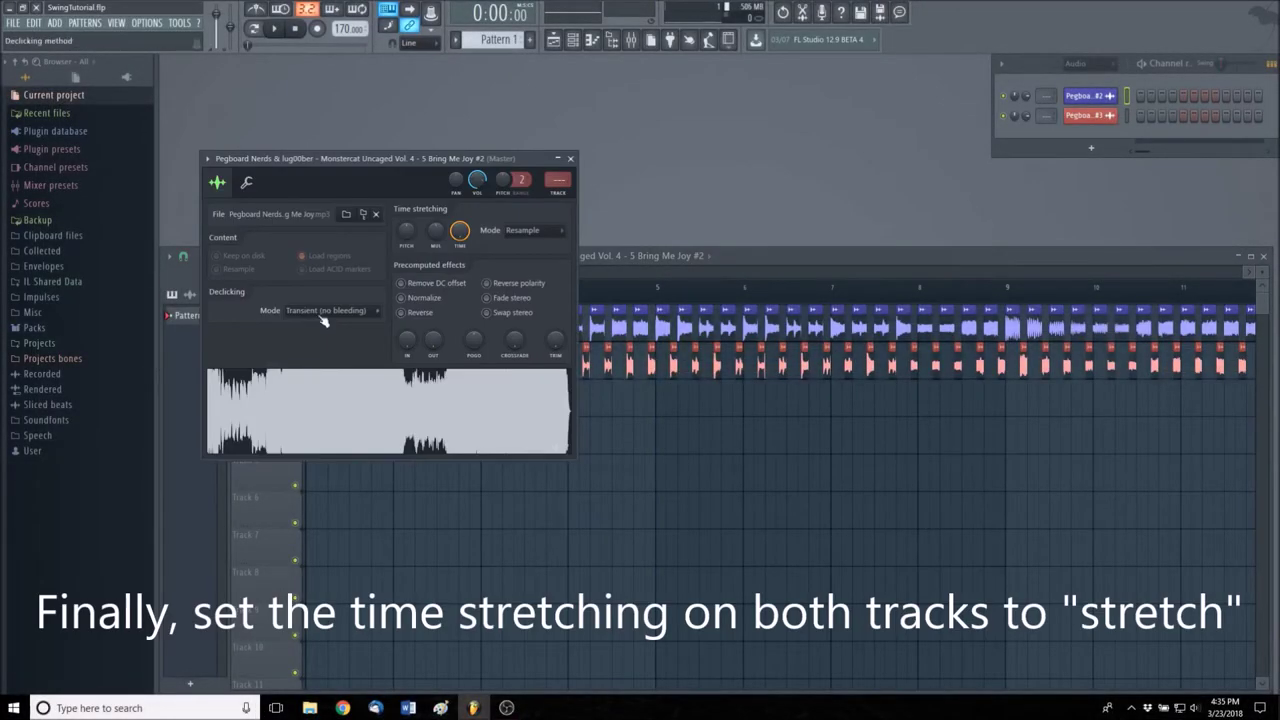
Step: Set the time stretching mode to Stretch for both the blue #2 and red #3 audio clip channels
left_click(528, 230)
left_click(520, 269)
left_click(570, 159)
double_click(586, 365)
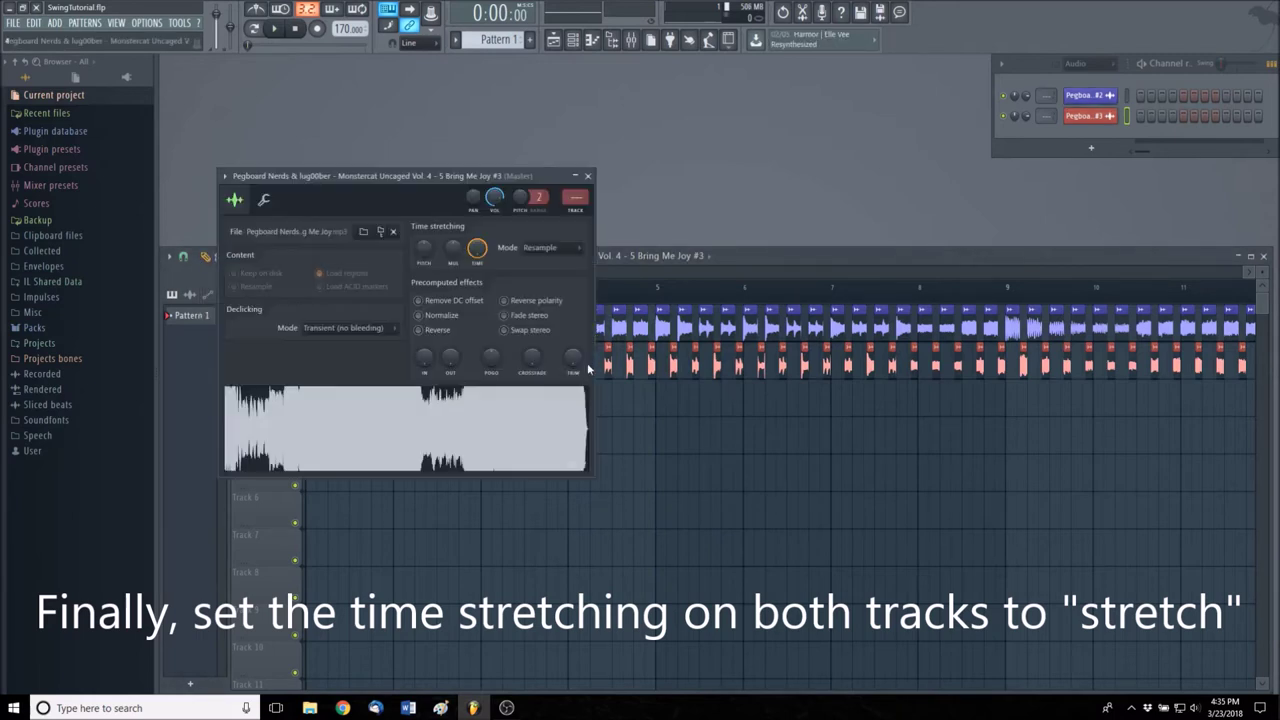
left_click(546, 250)
left_click(541, 291)
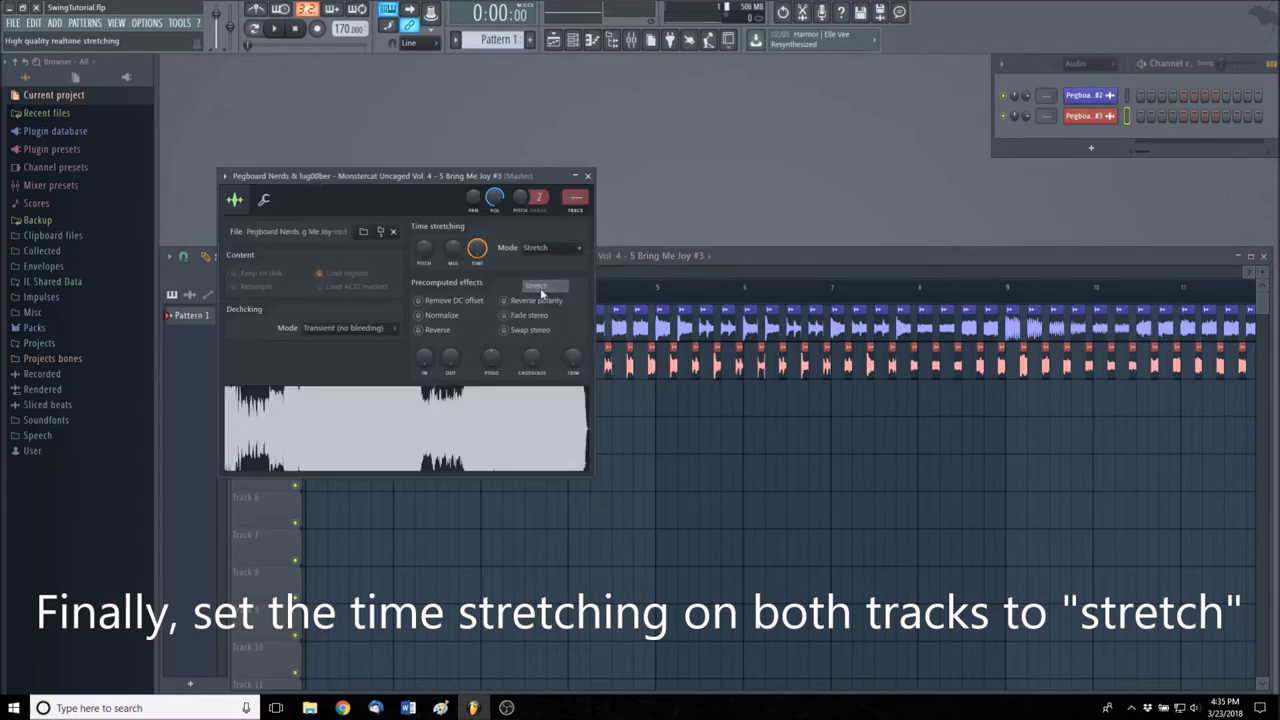
left_click(588, 176)
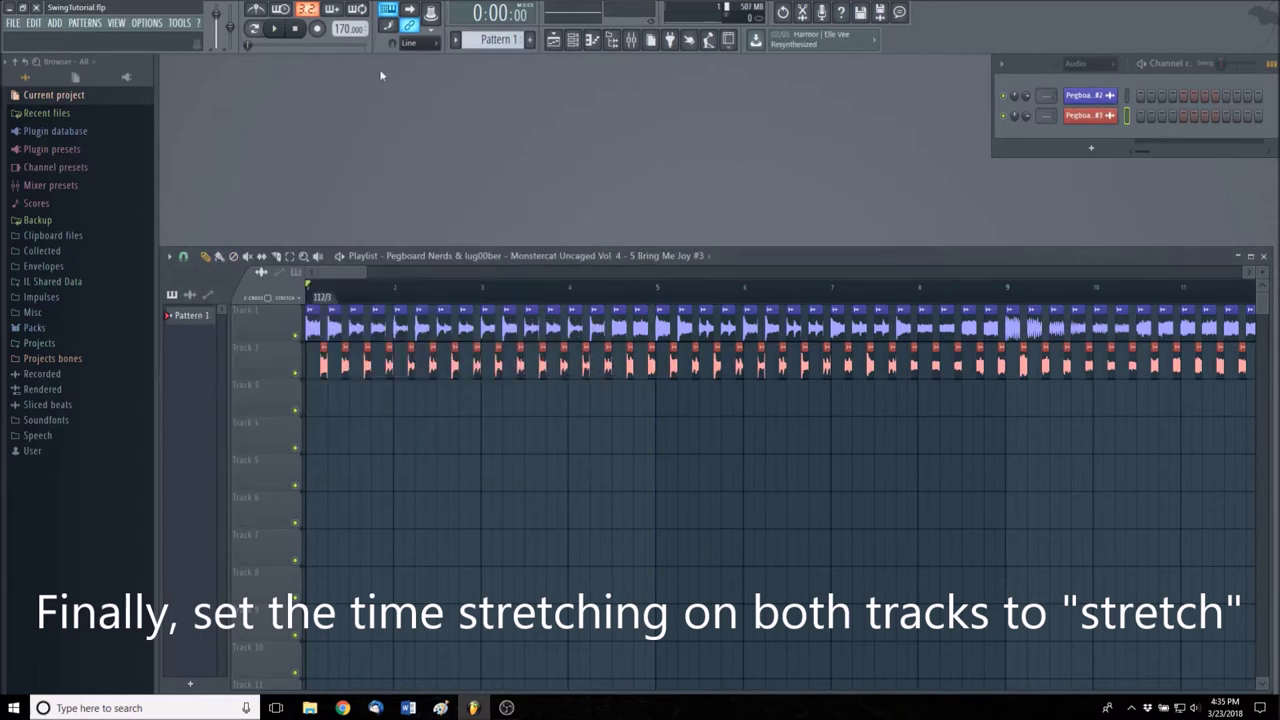
Step: Play the swung song, jumping the playback position to about the middle of bar 48
left_click(276, 30)
left_click_drag(366, 272, 543, 290)
left_click(516, 287)
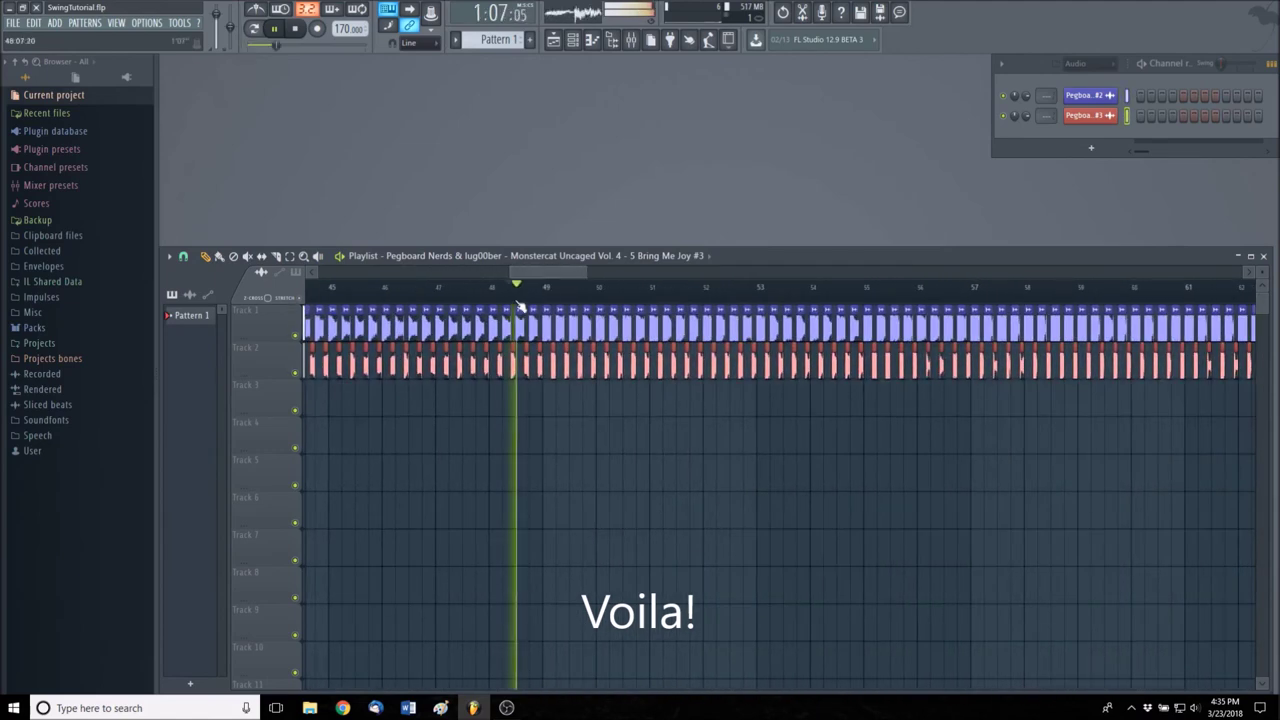
mouse_move(588, 272)
left_mouse_down()
mouse_move(624, 272)
mouse_move(610, 275)
left_mouse_up()
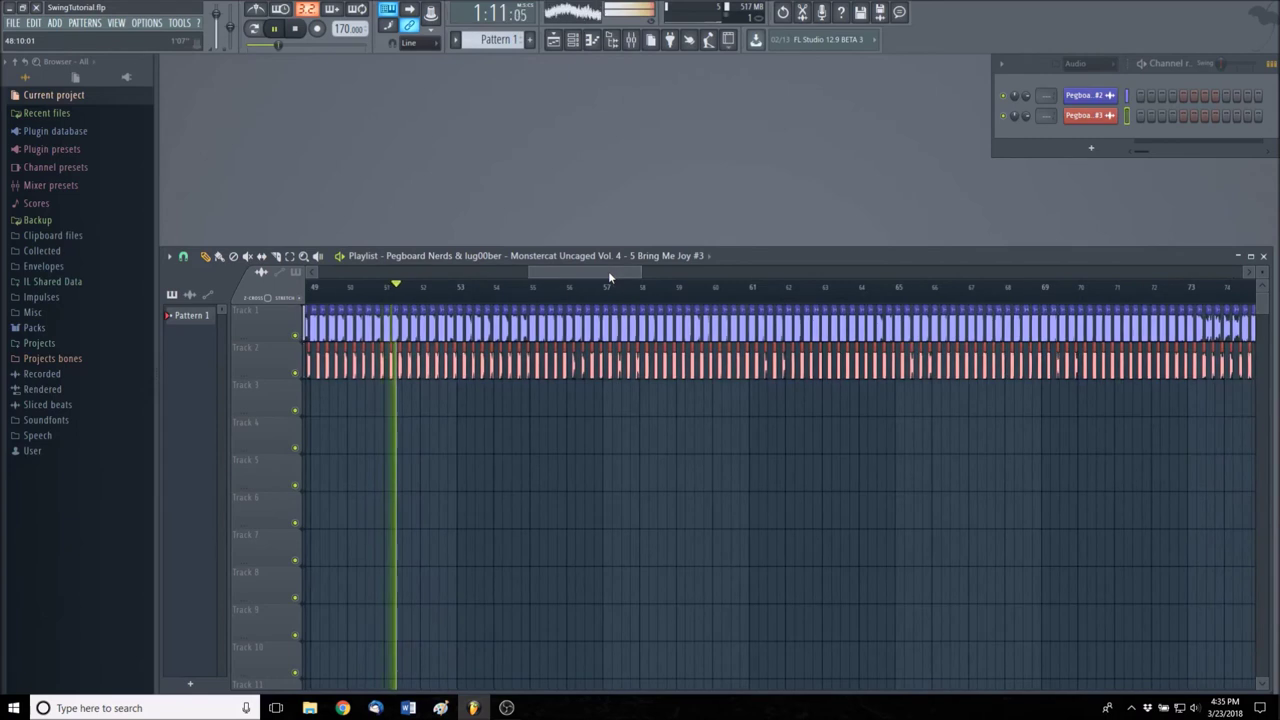